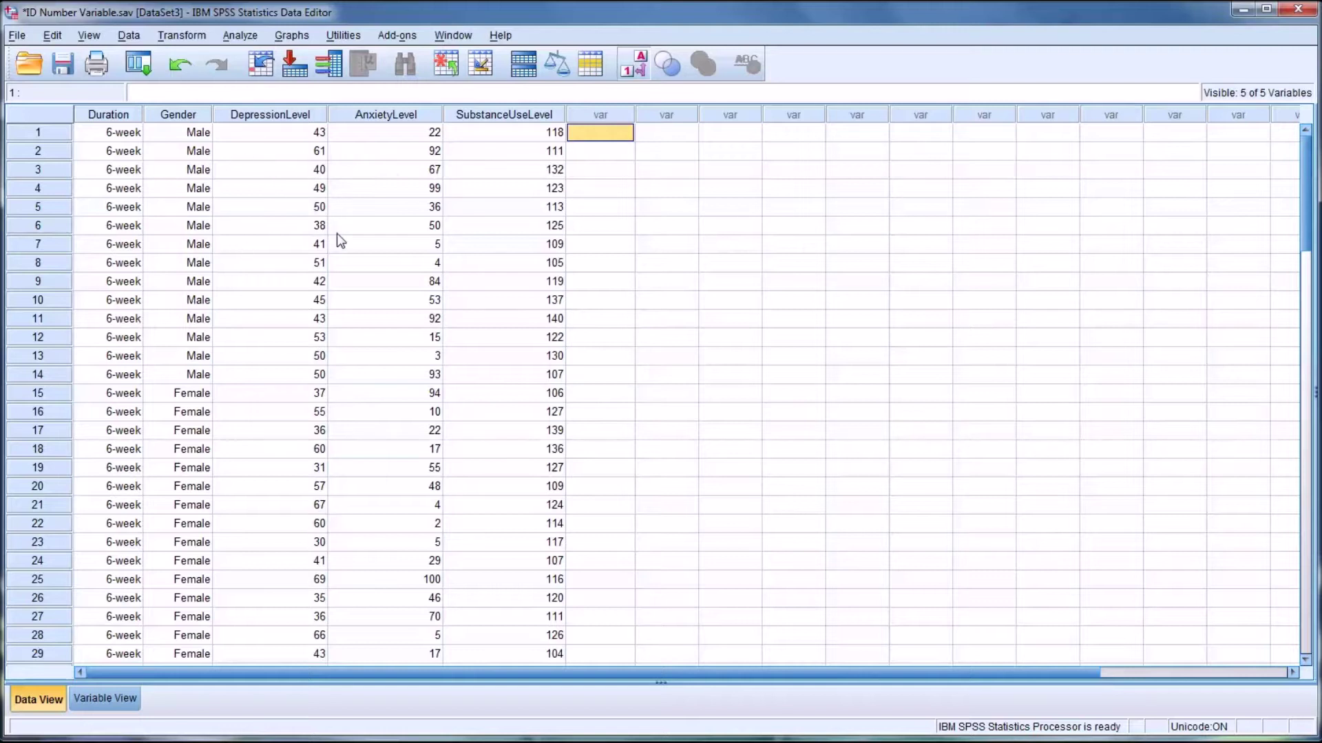
- Select the Duration, Gender and DepressionLevel–SubstanceUseLevel columns, then clear the selection
left_click(119, 116)
left_click(192, 117)
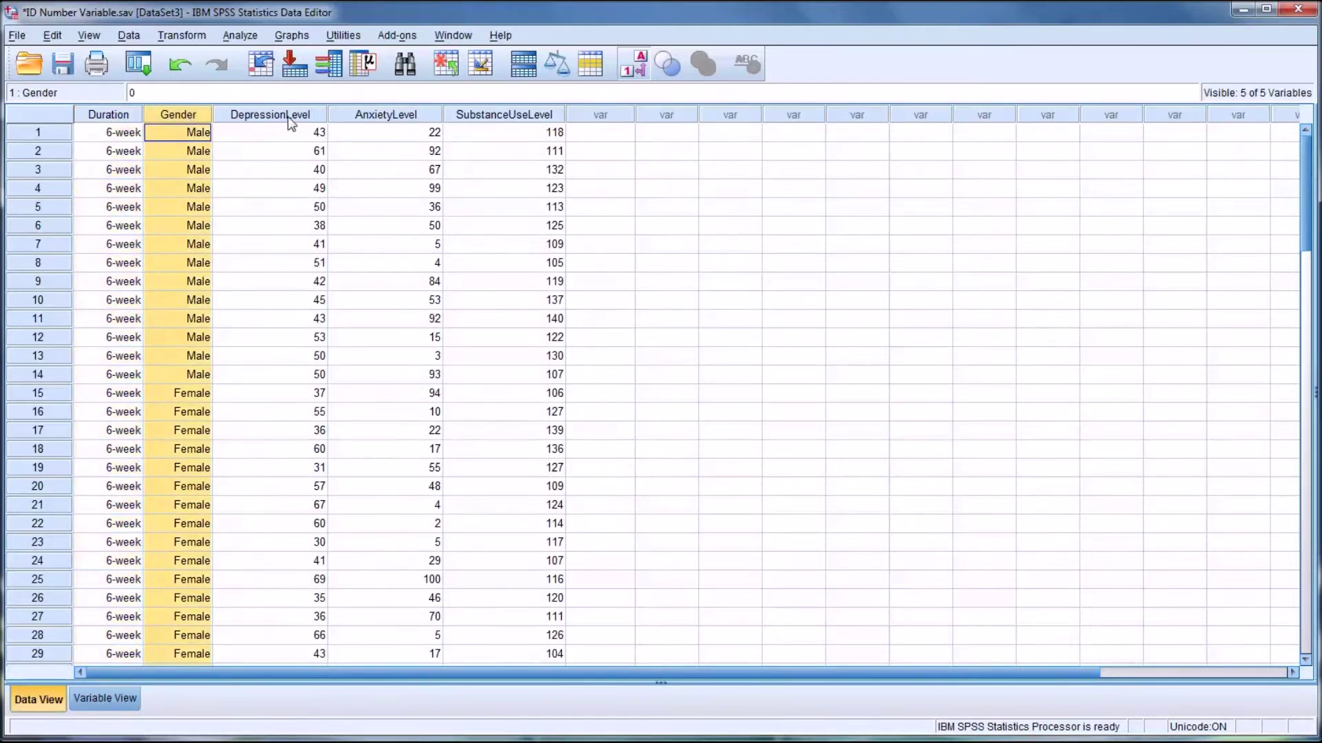
left_click_drag(288, 117, 468, 114)
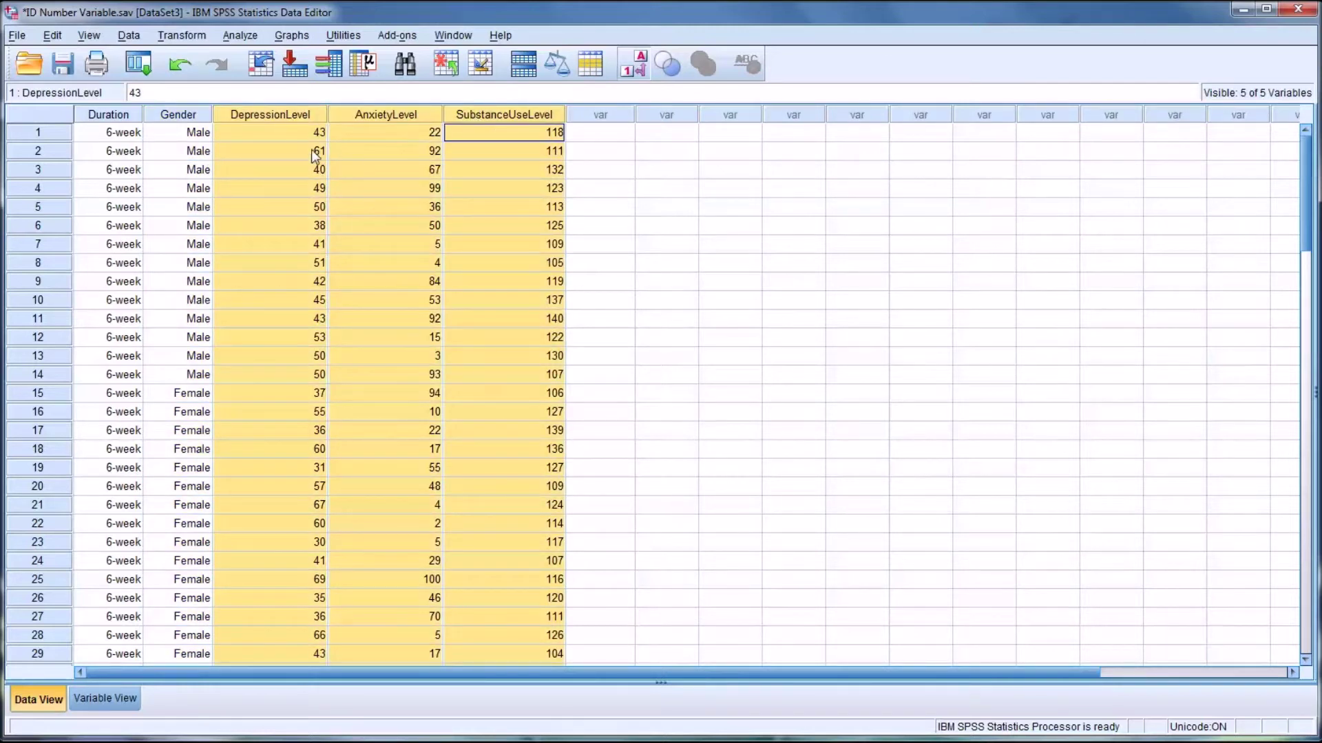
left_click(585, 134)
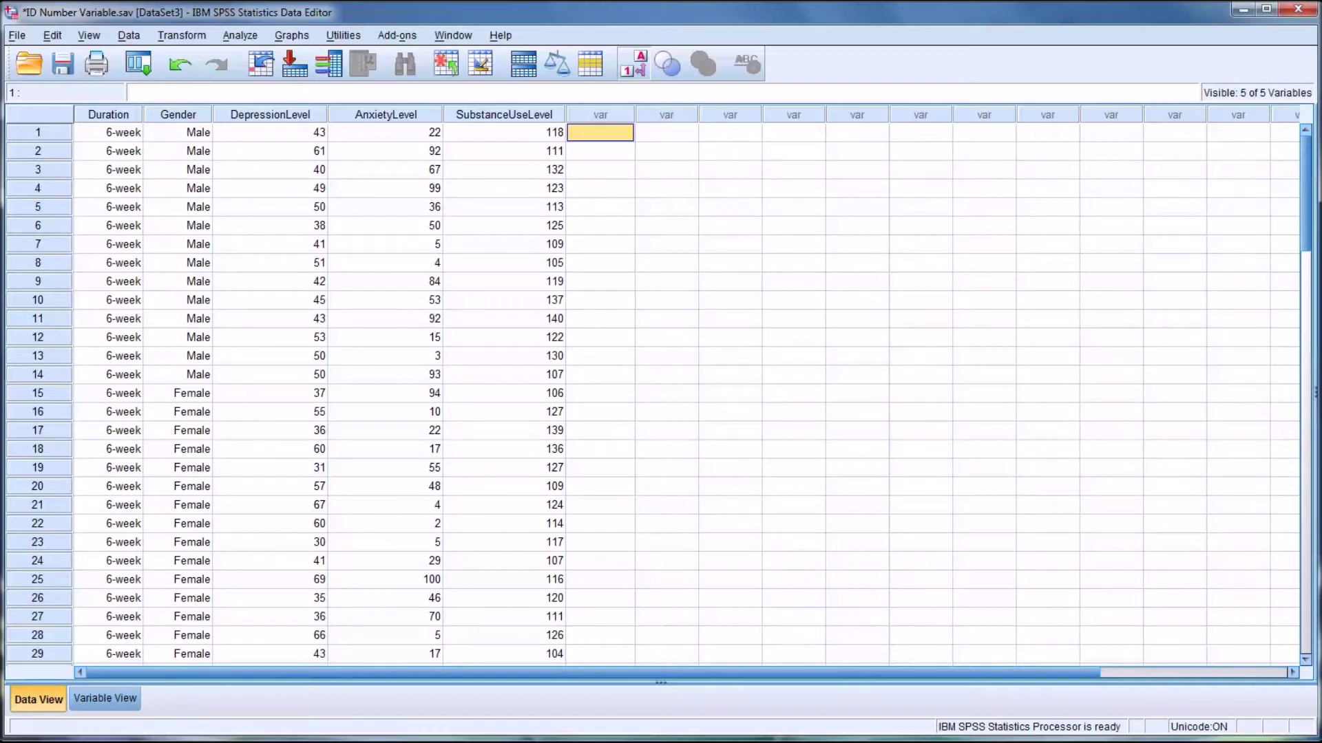
- Insert an empty variable VAR00005 before Duration and bring Excel Book2 over SPSS
left_click(102, 114)
right_click(102, 114)
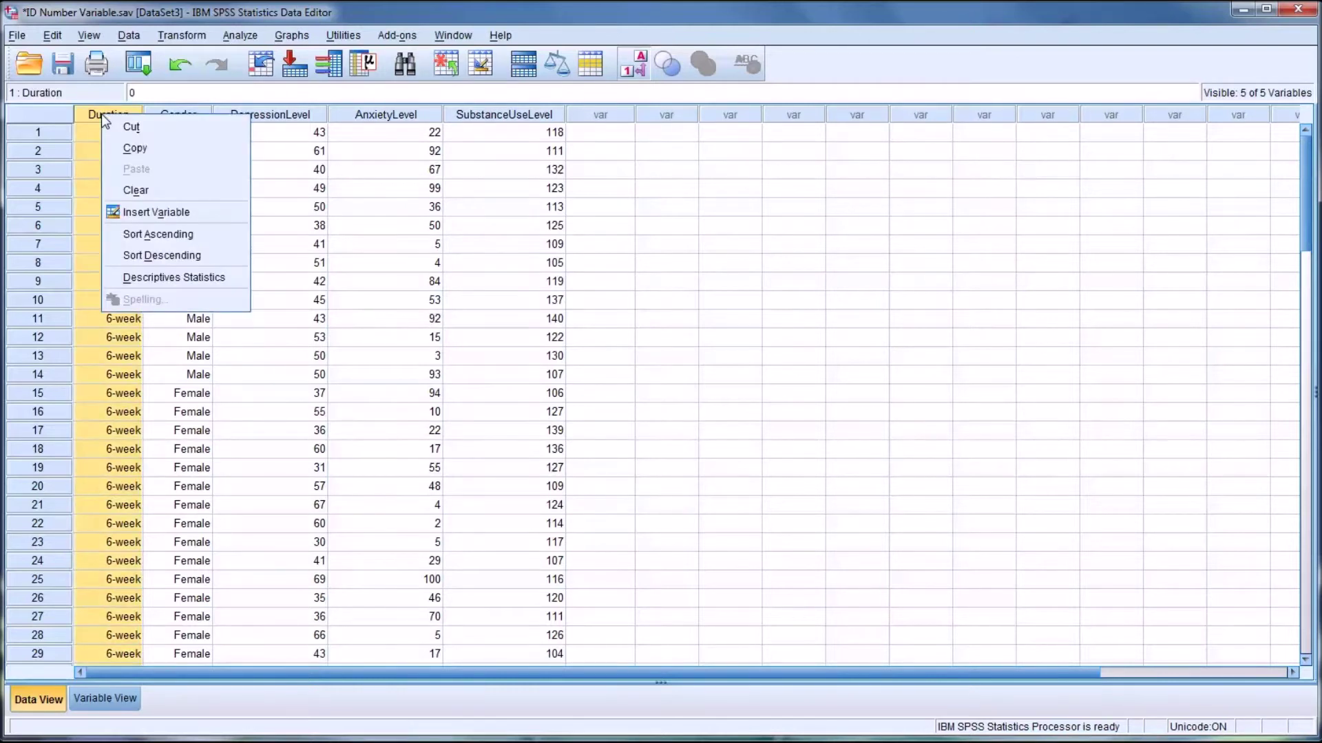
left_click(141, 213)
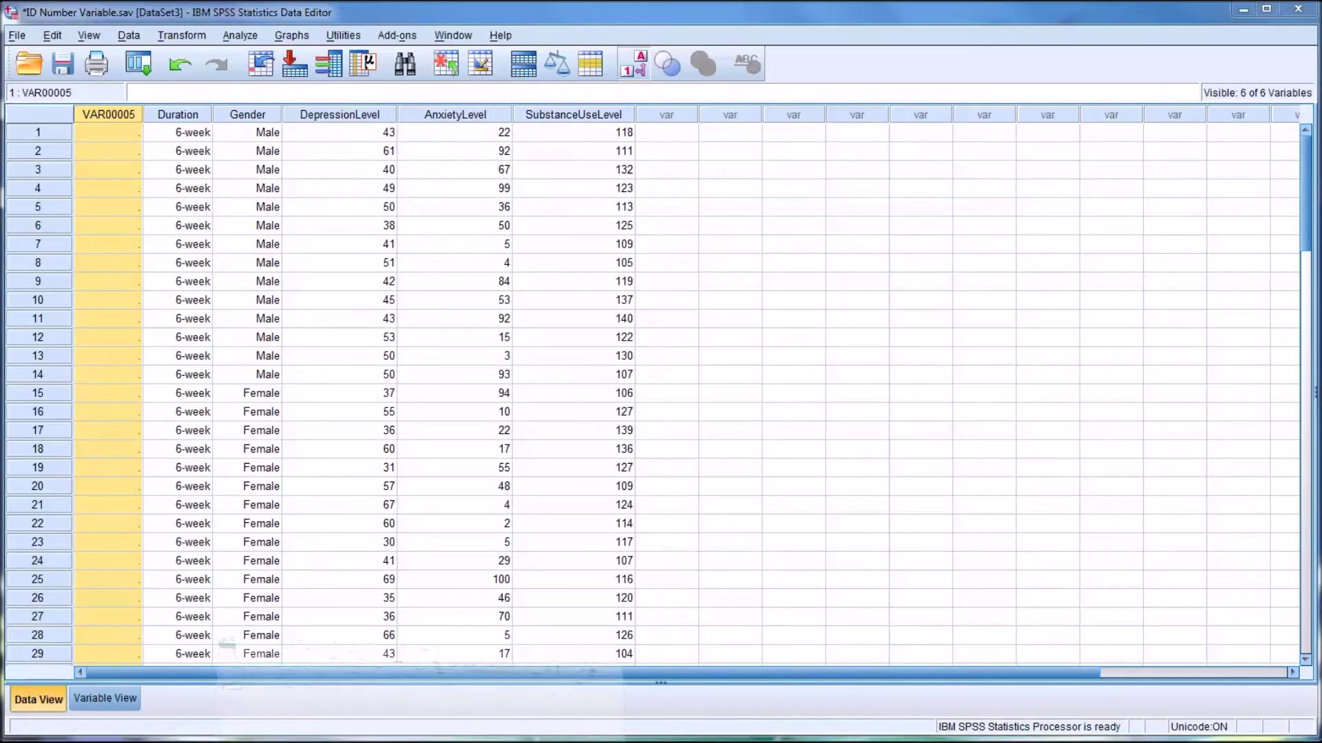
left_click(285, 681)
left_click_drag(319, 46, 351, 28)
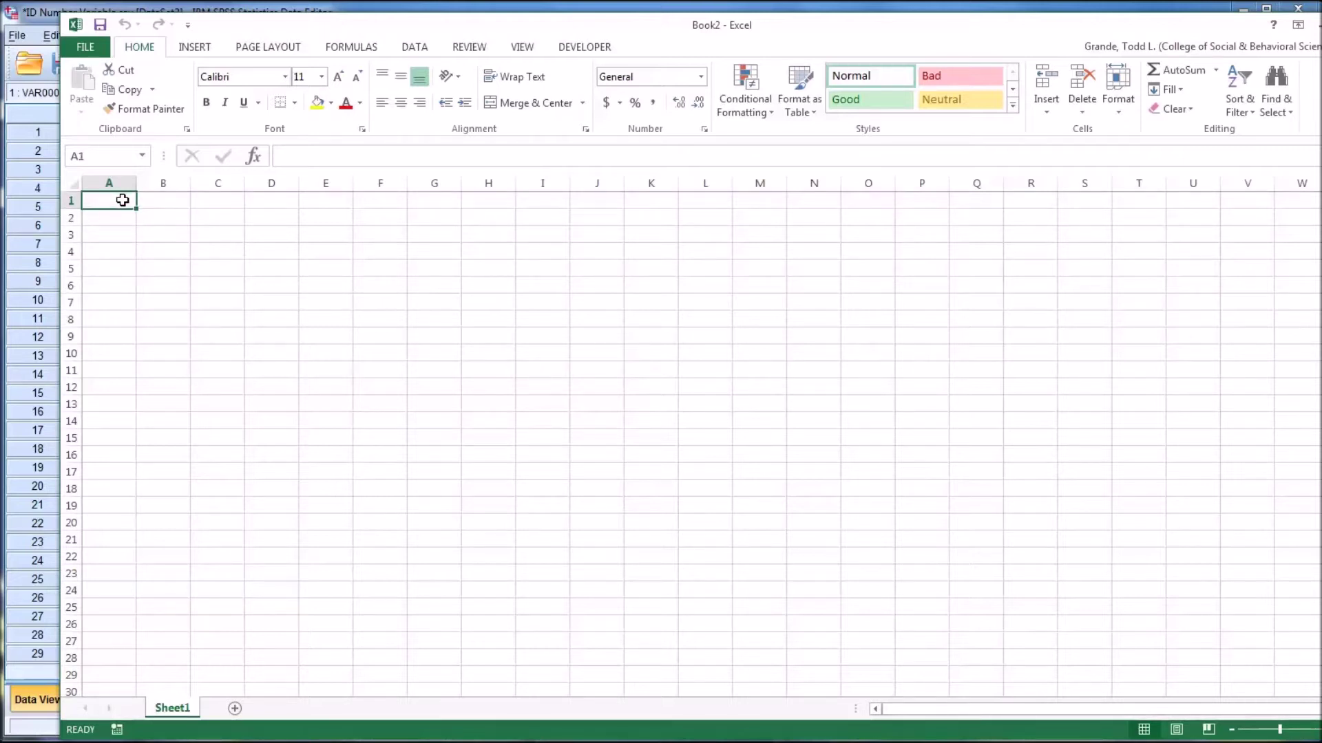
- Enter 1001 in cell A1 and 1002 in cell A2
type("1001")
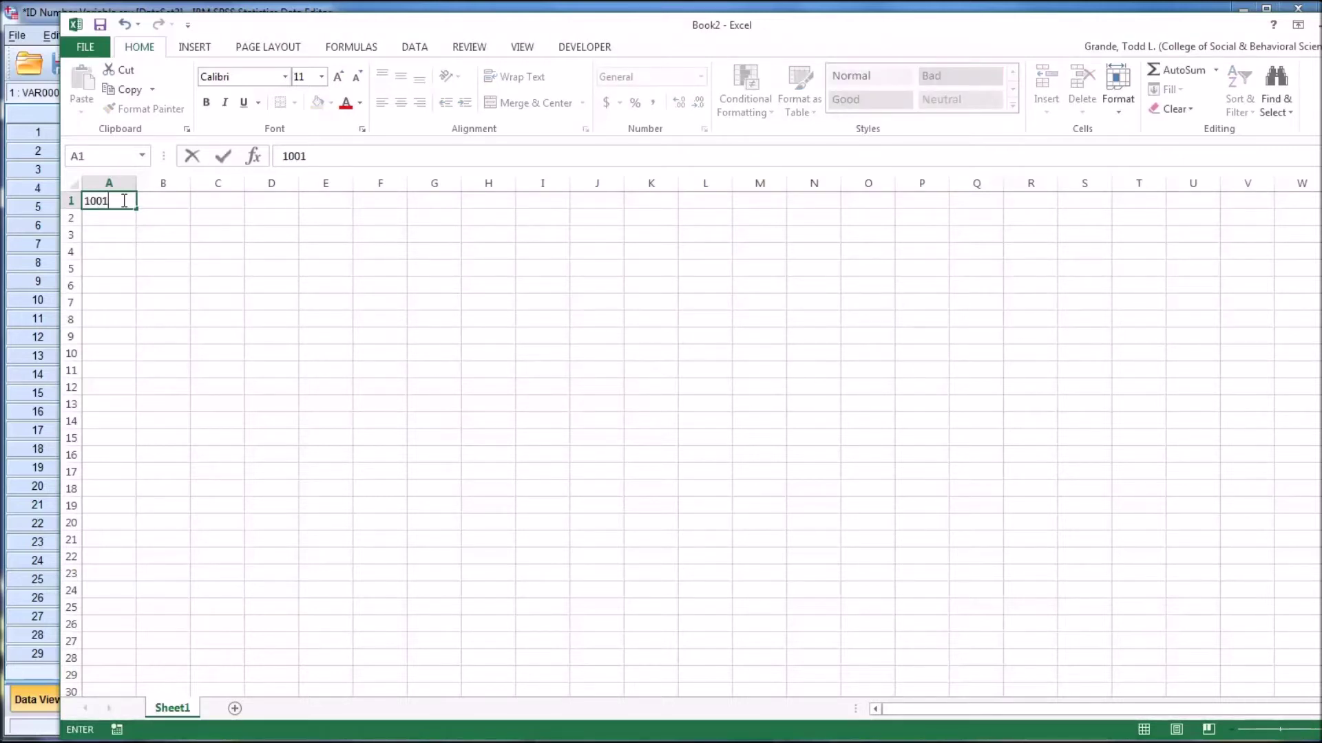
key("Return")
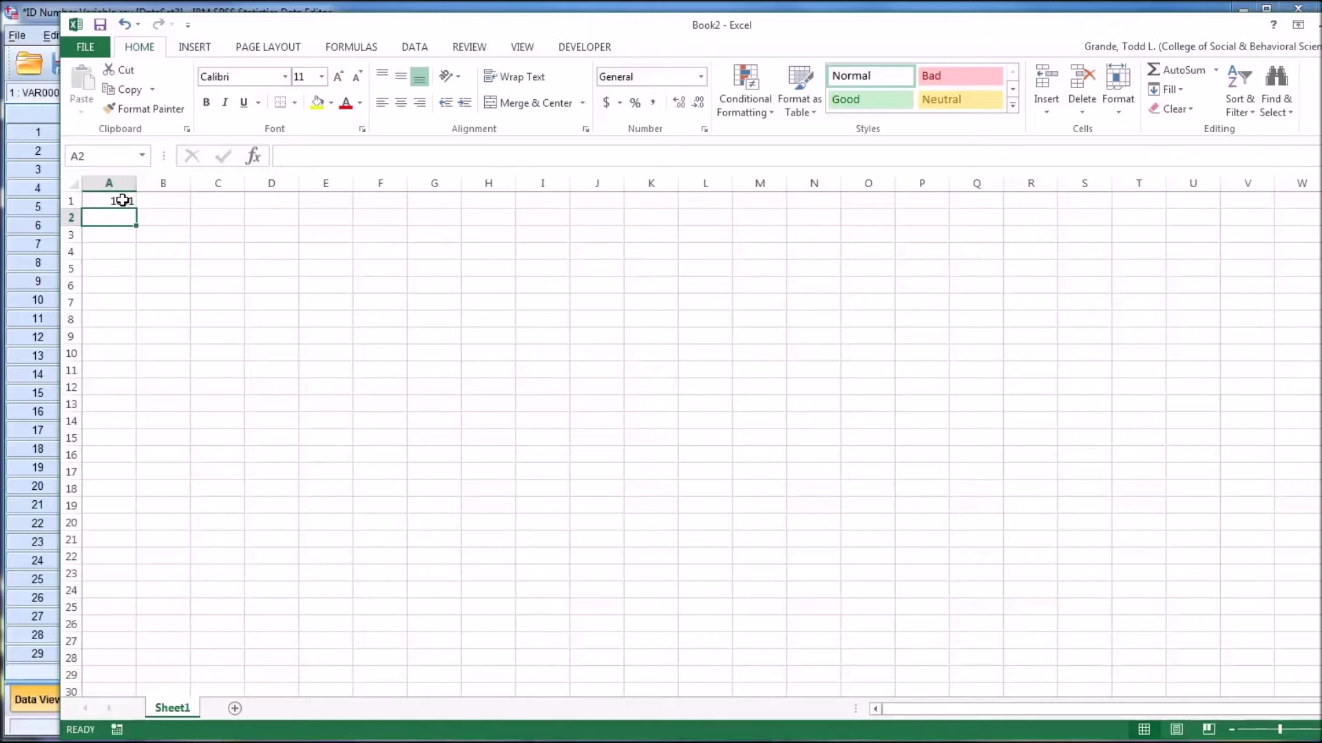
type("11")
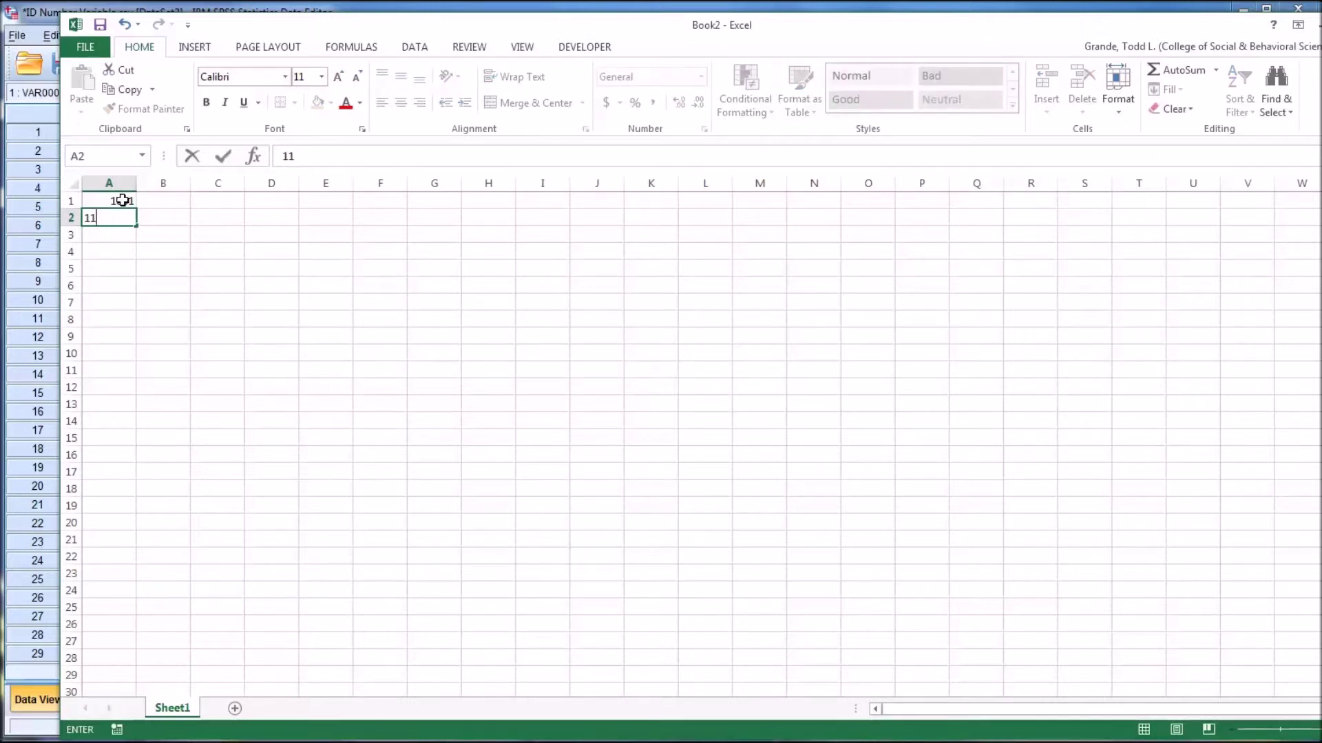
key("BackSpace")
type("002")
key("Return")
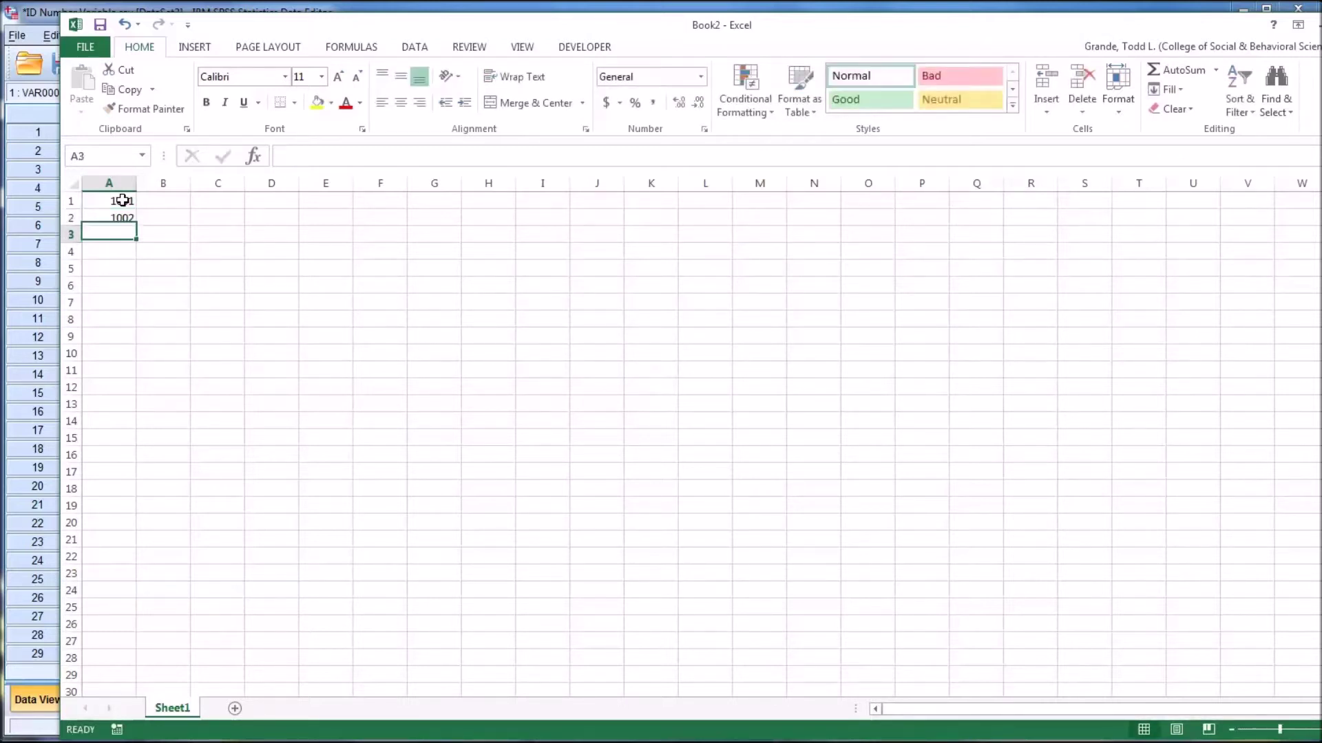
- Autofill column A down to 1090 in row 90 and copy the range
left_click_drag(122, 201, 130, 662)
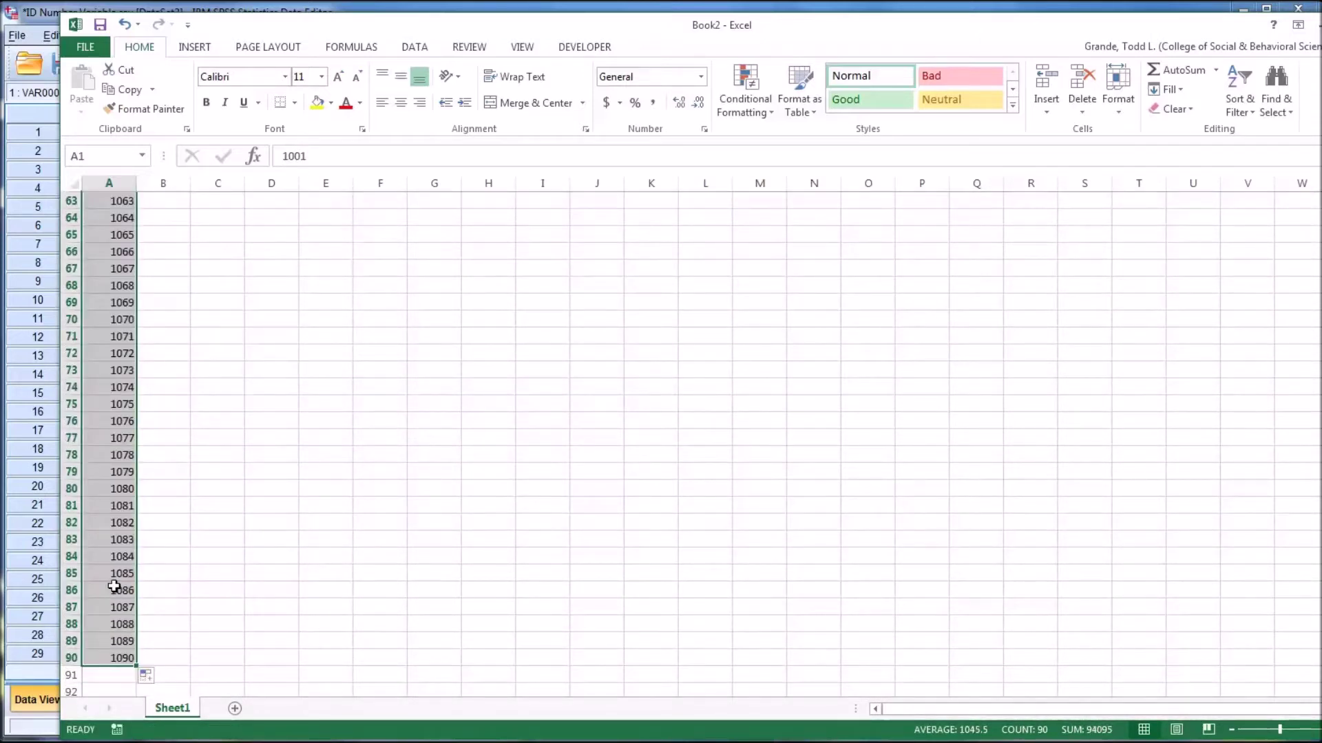
key("ctrl+c")
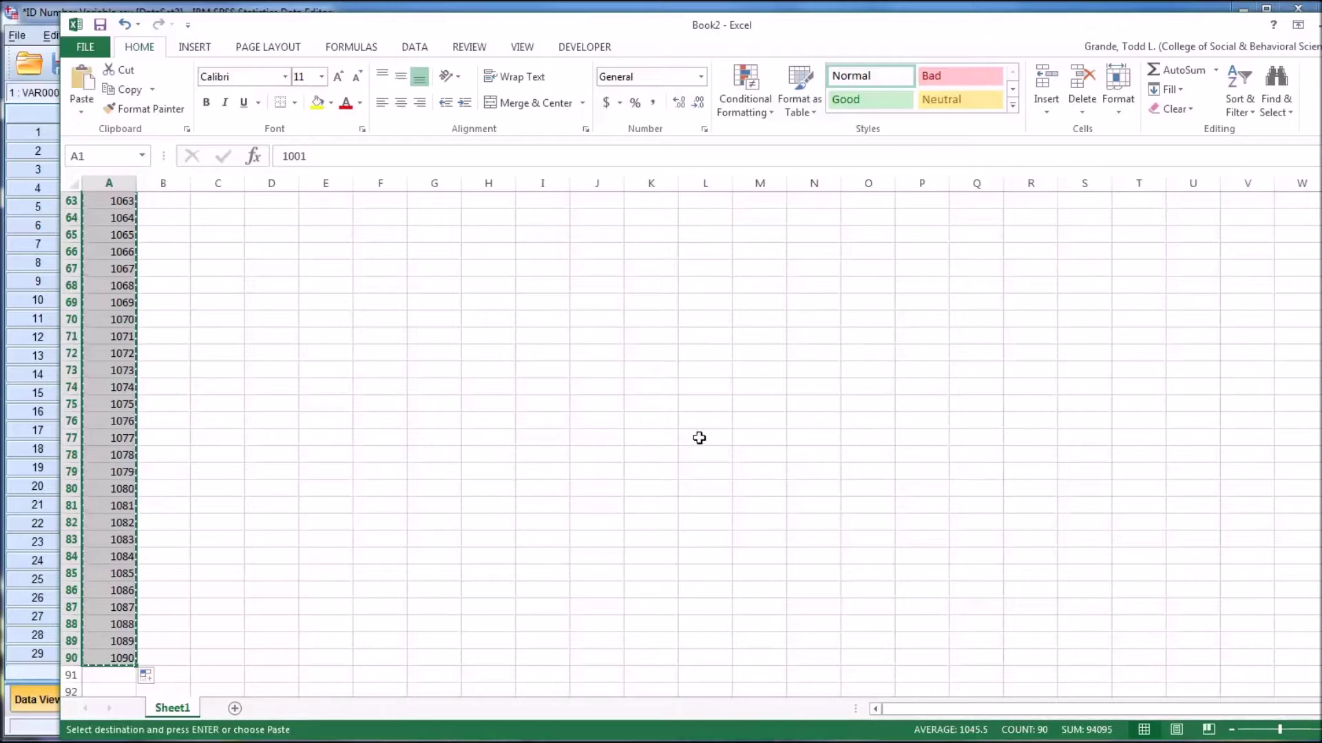
left_click_drag(1254, 28, 1210, 28)
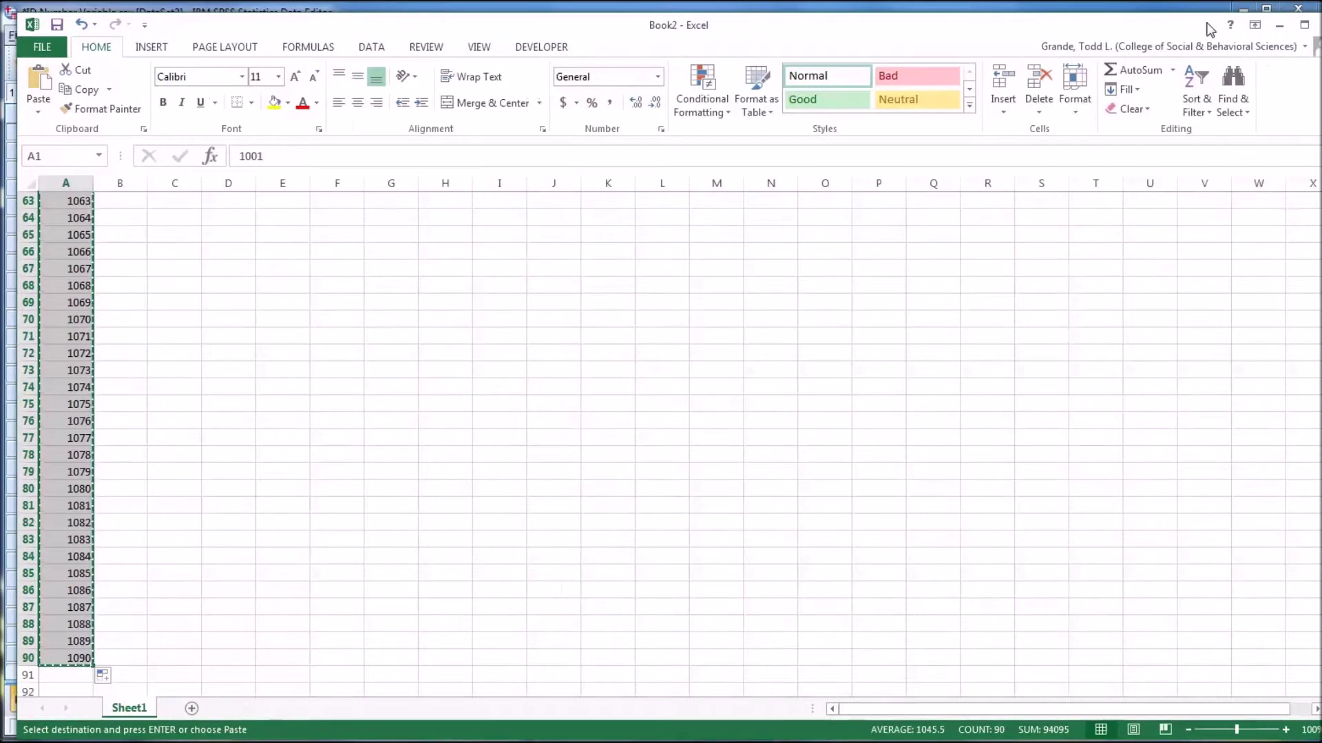
- Paste the copied 1001–1090 numbers into VAR00005 starting at row 1
left_click(1278, 26)
left_click(85, 133)
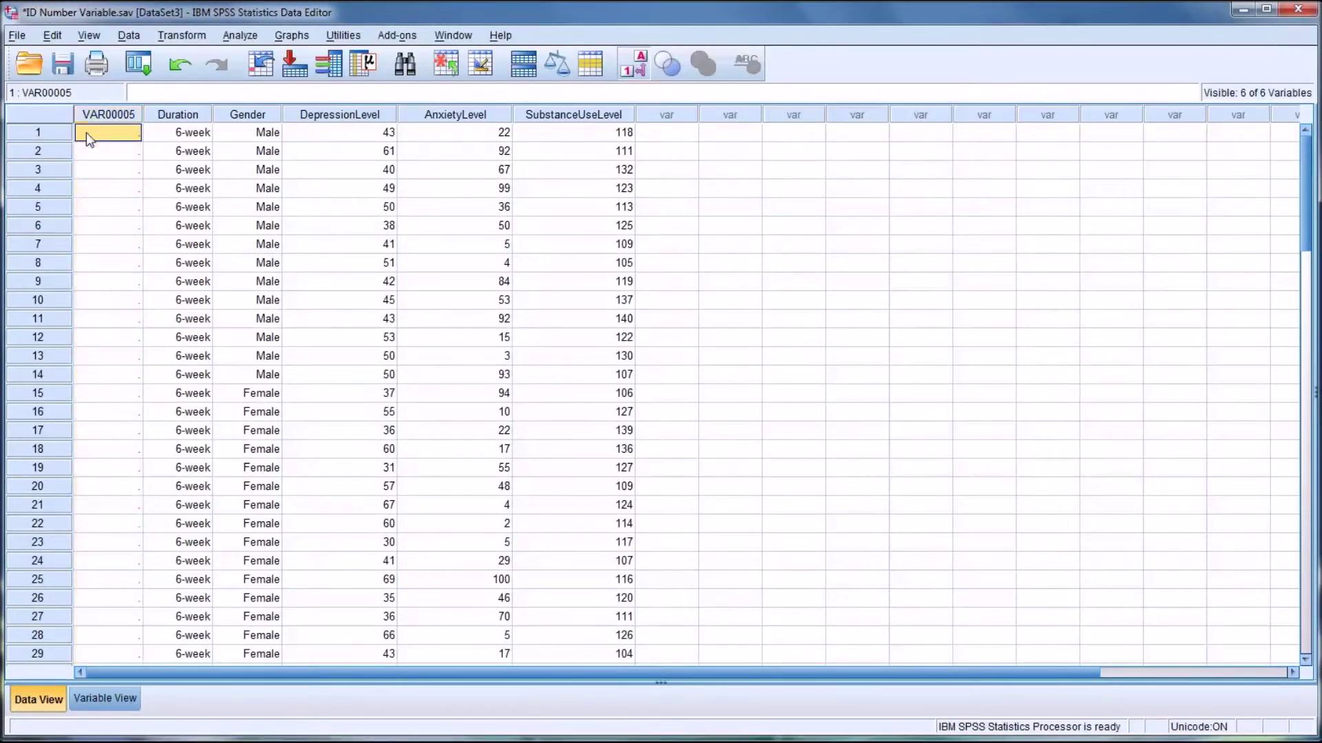
key("ctrl+v")
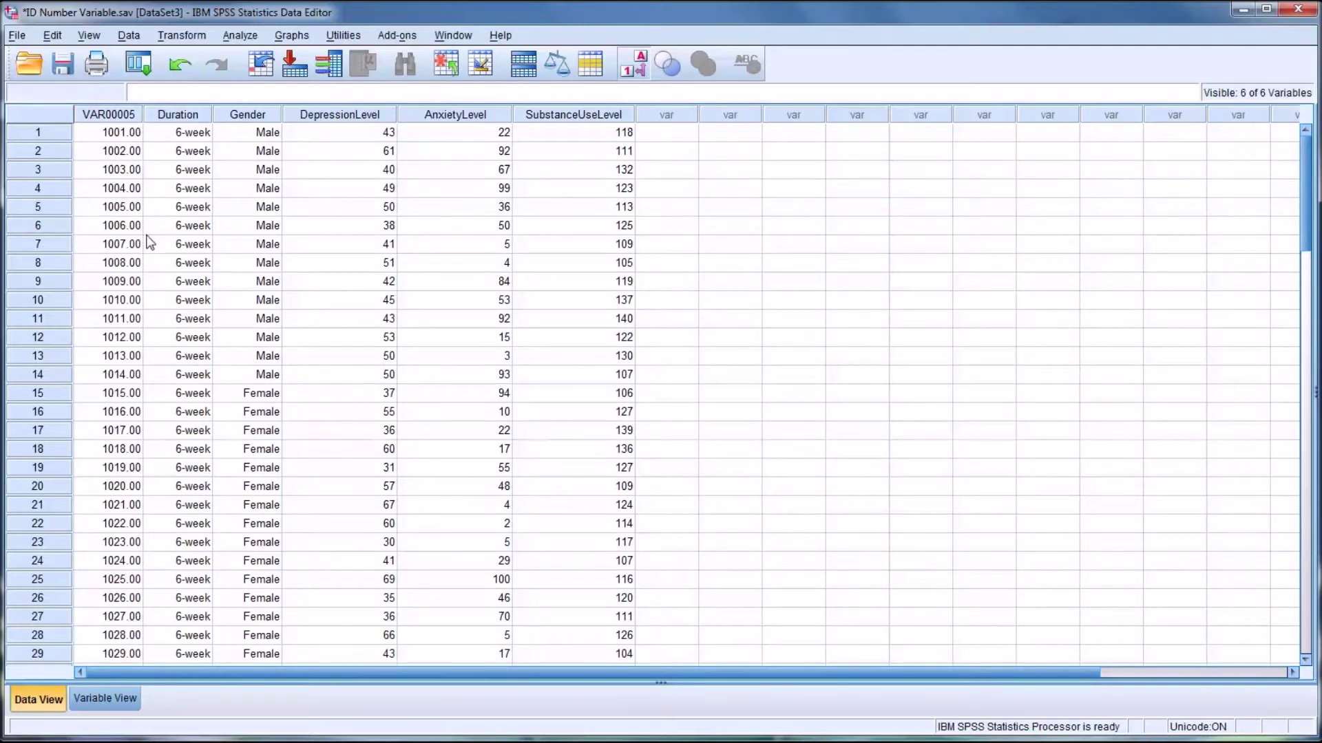
- Rename VAR00005 to ID with 0 decimals and check the values in Data View
left_click(116, 698)
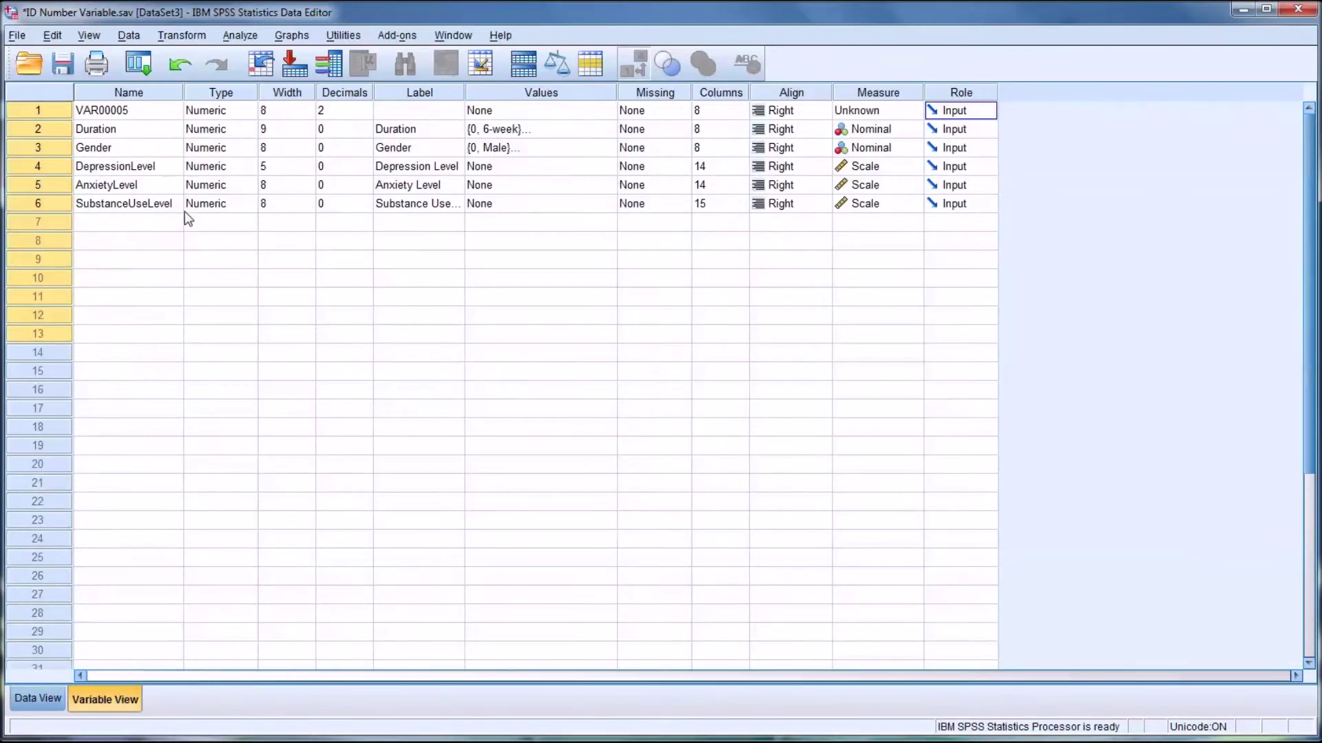
left_click(133, 112)
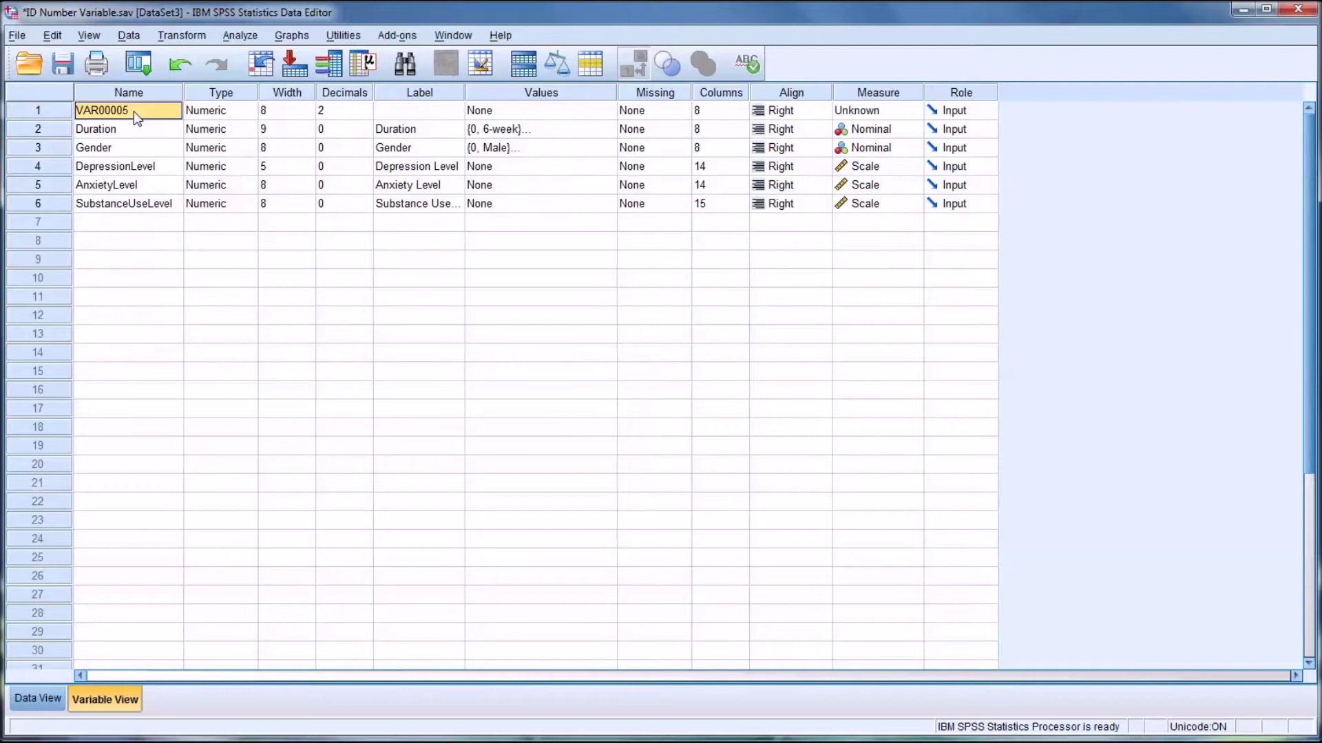
type("ID")
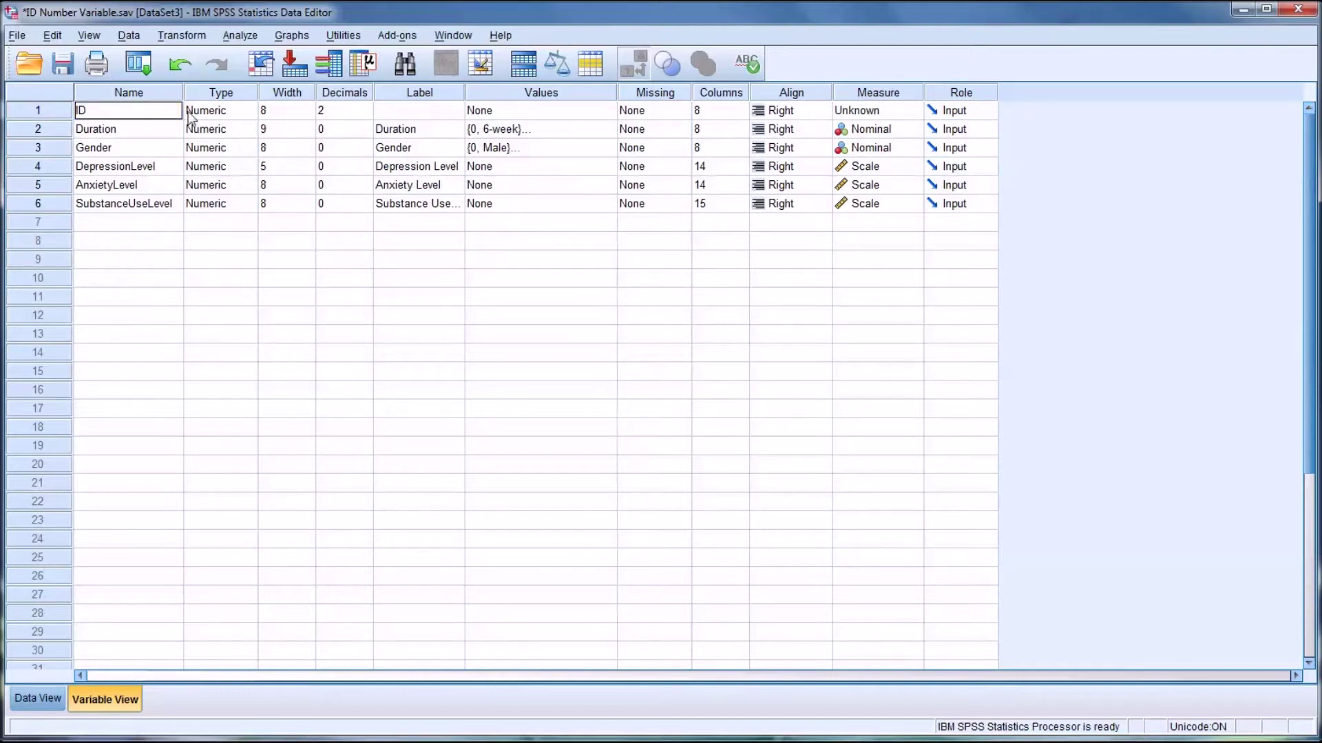
left_click(340, 111)
left_click(367, 115)
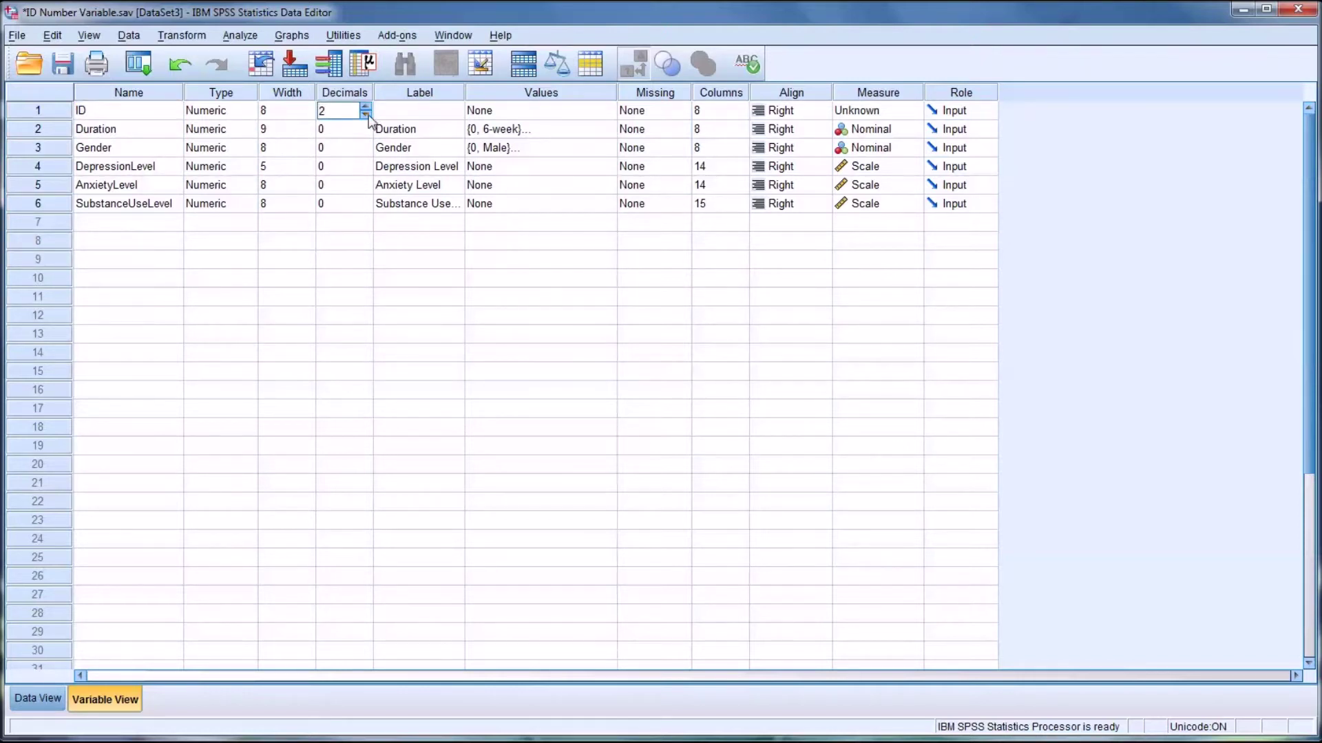
left_click(367, 114)
left_click(419, 111)
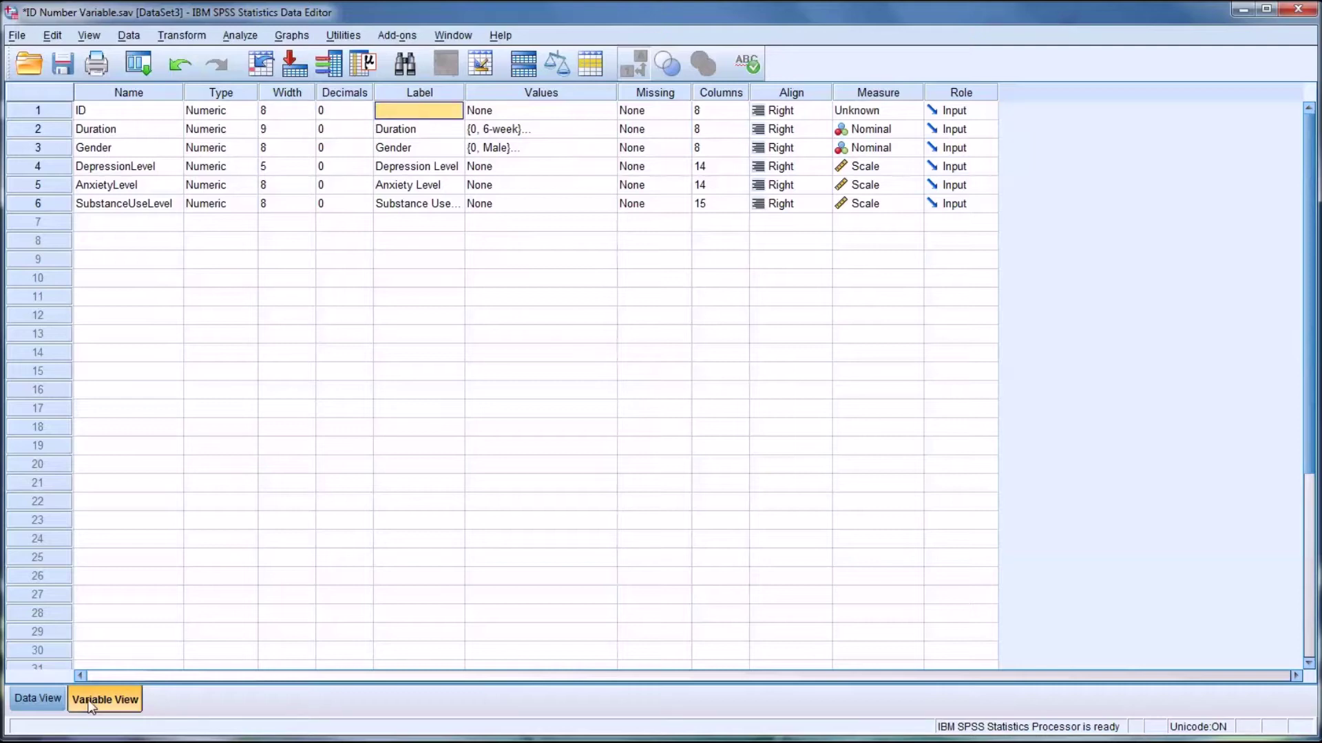
left_click(38, 699)
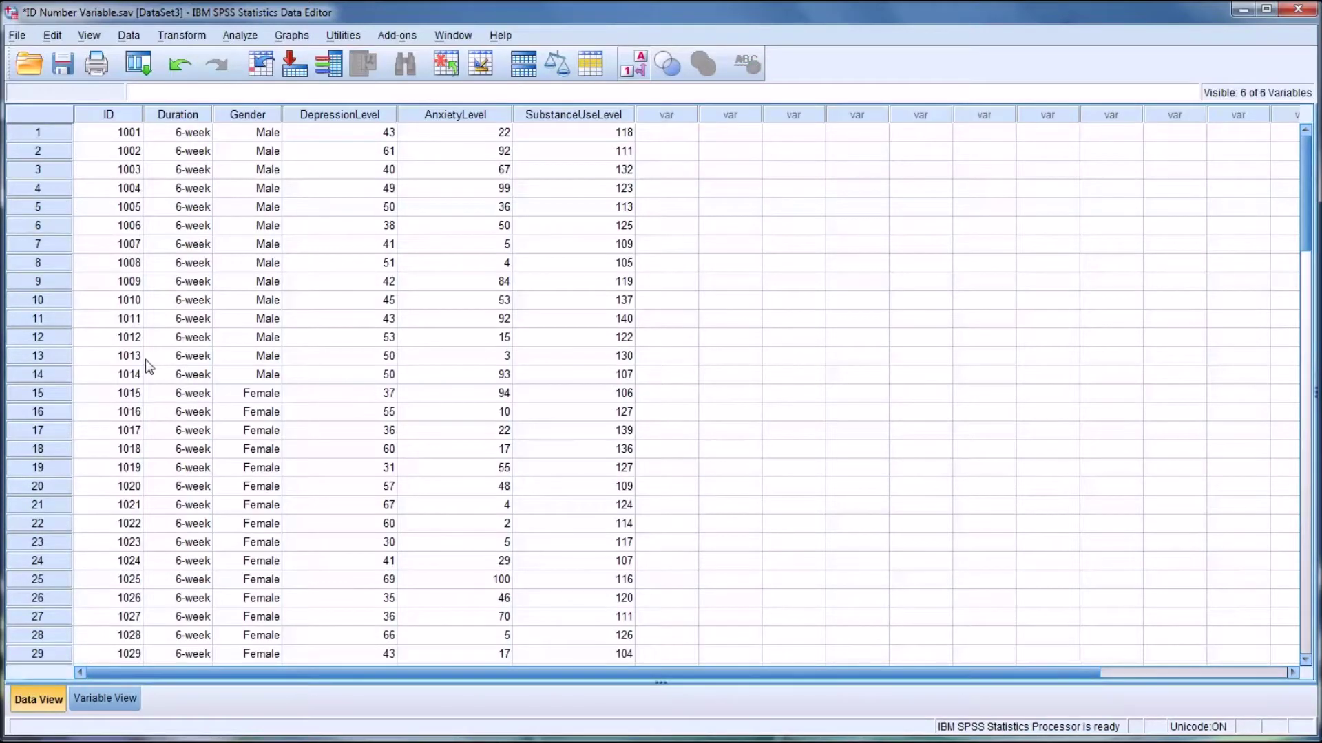
scroll(146, 358, "down", 15)
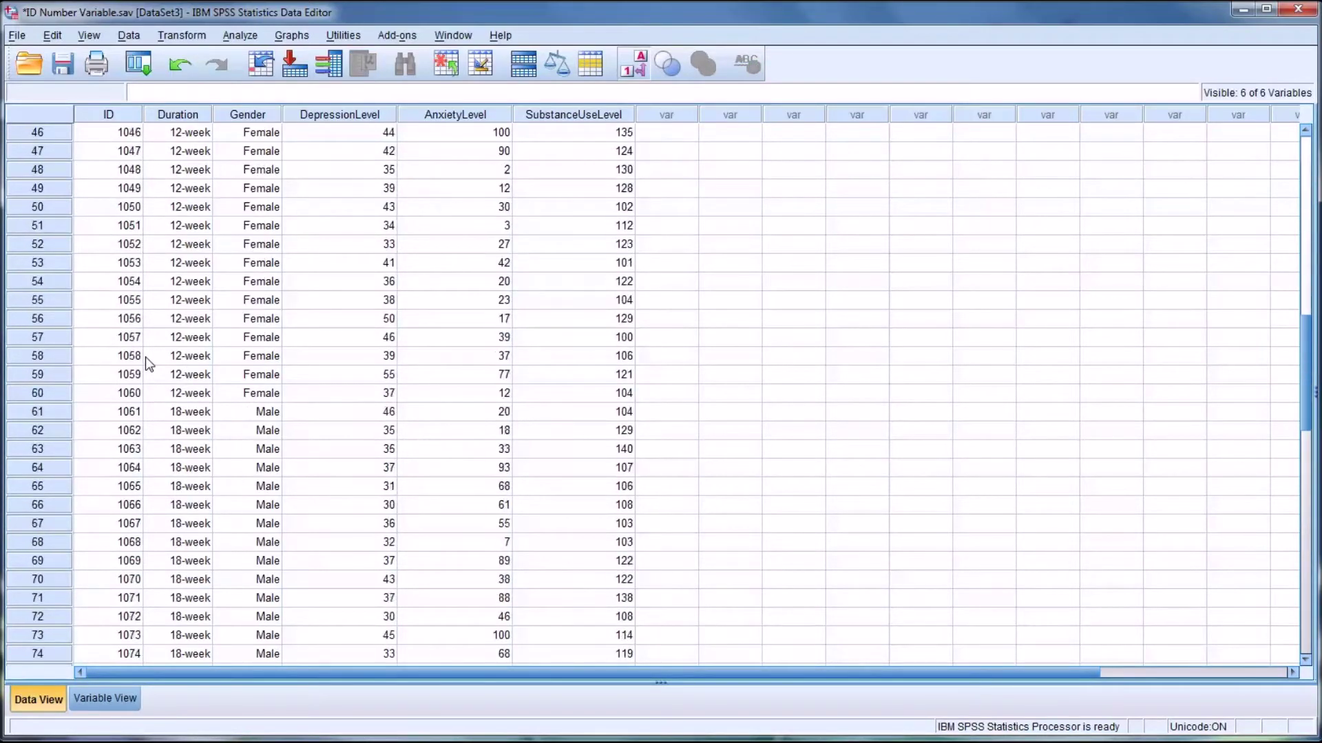
scroll(146, 356, "down", 6)
scroll(146, 357, "up", 9)
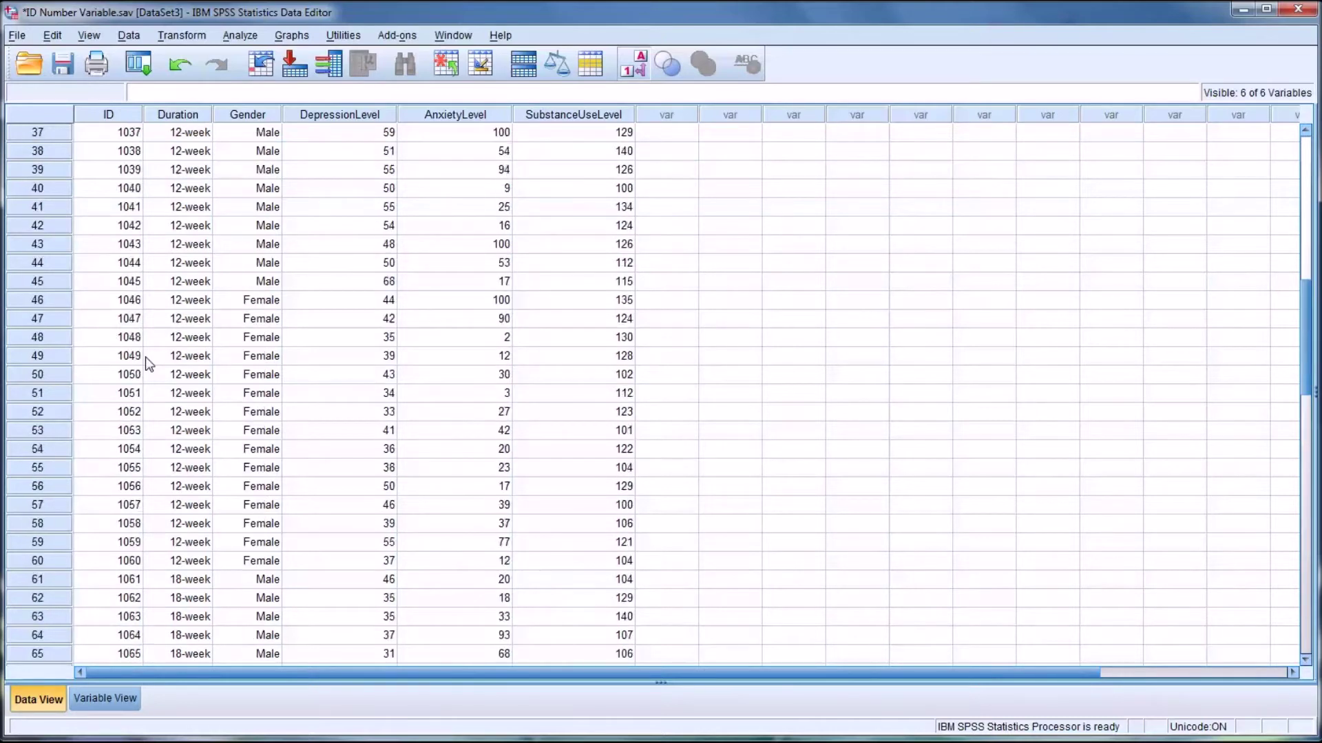
scroll(146, 356, "up", 12)
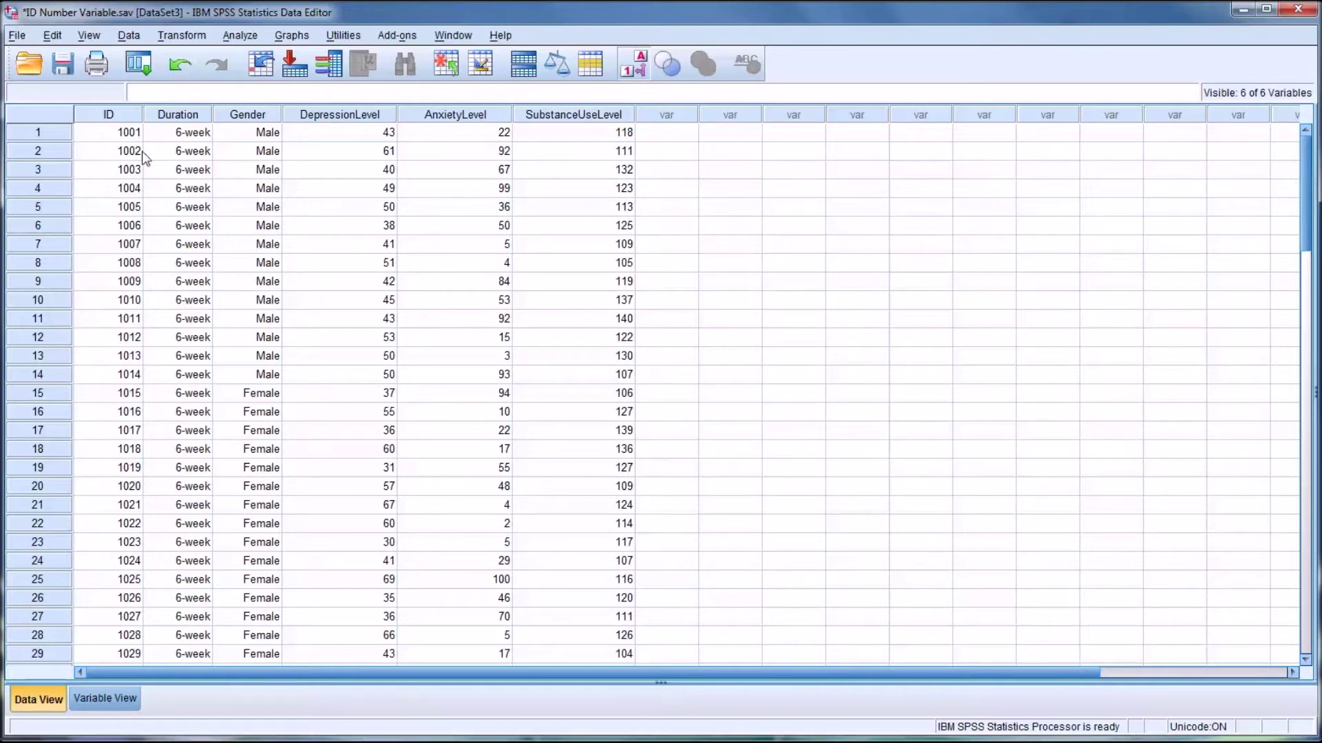
- Delete the pasted ID column from the dataset
left_click(115, 113)
right_click(115, 113)
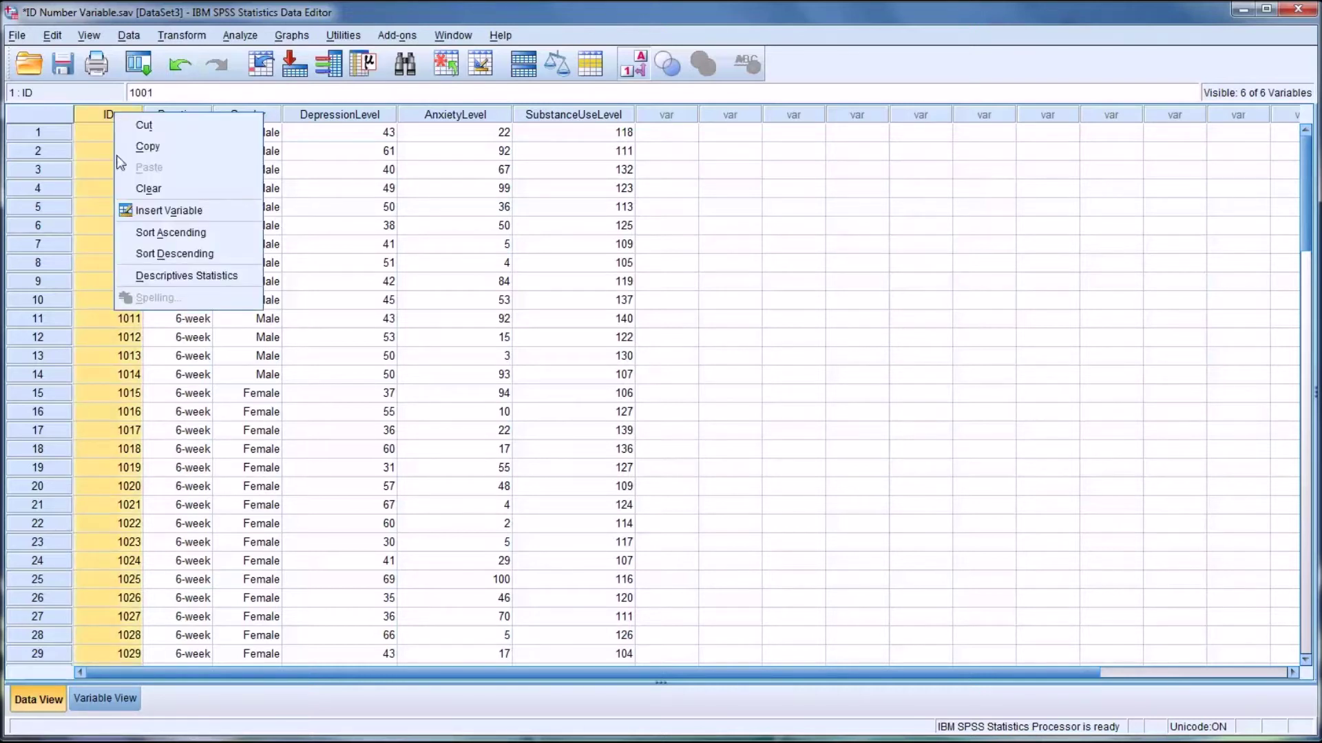
left_click(145, 190)
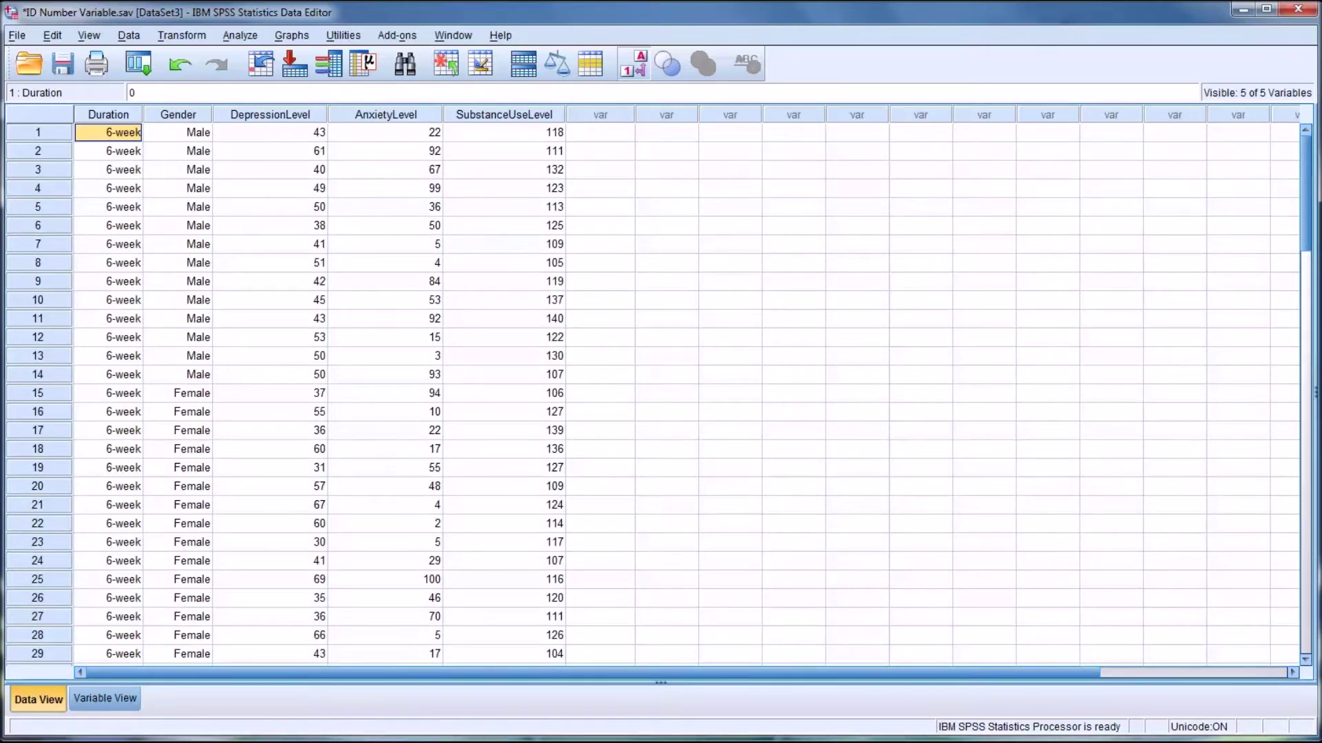
key("F2")
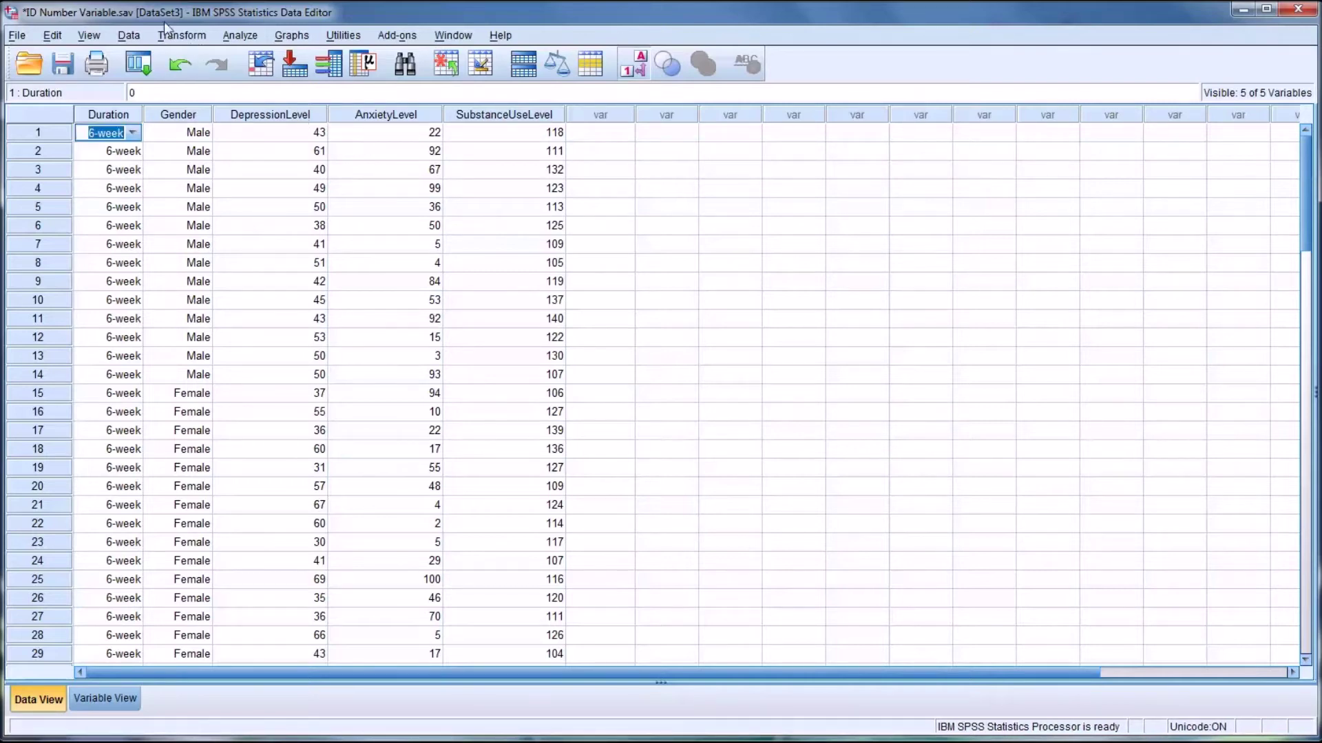
- In a reset Compute Variable dialog, define target ID as $CASENUM
left_click(181, 36)
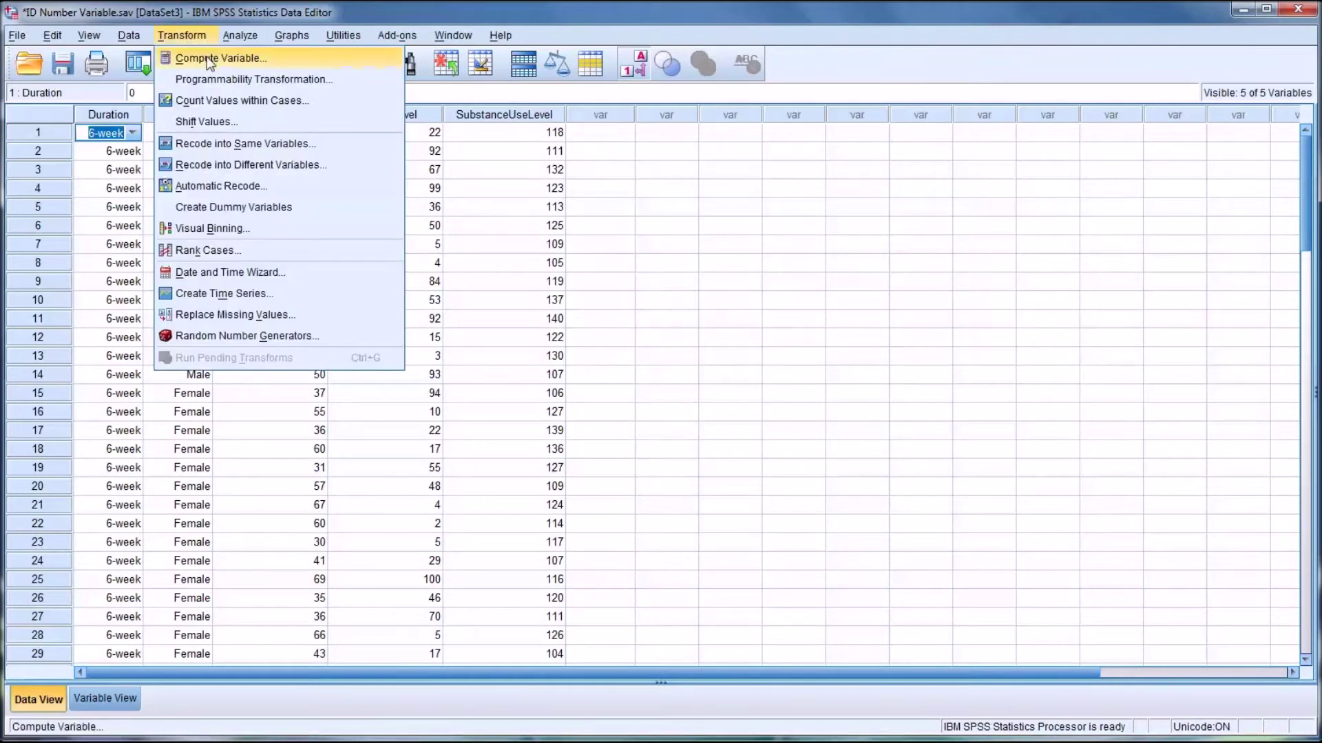
left_click(210, 61)
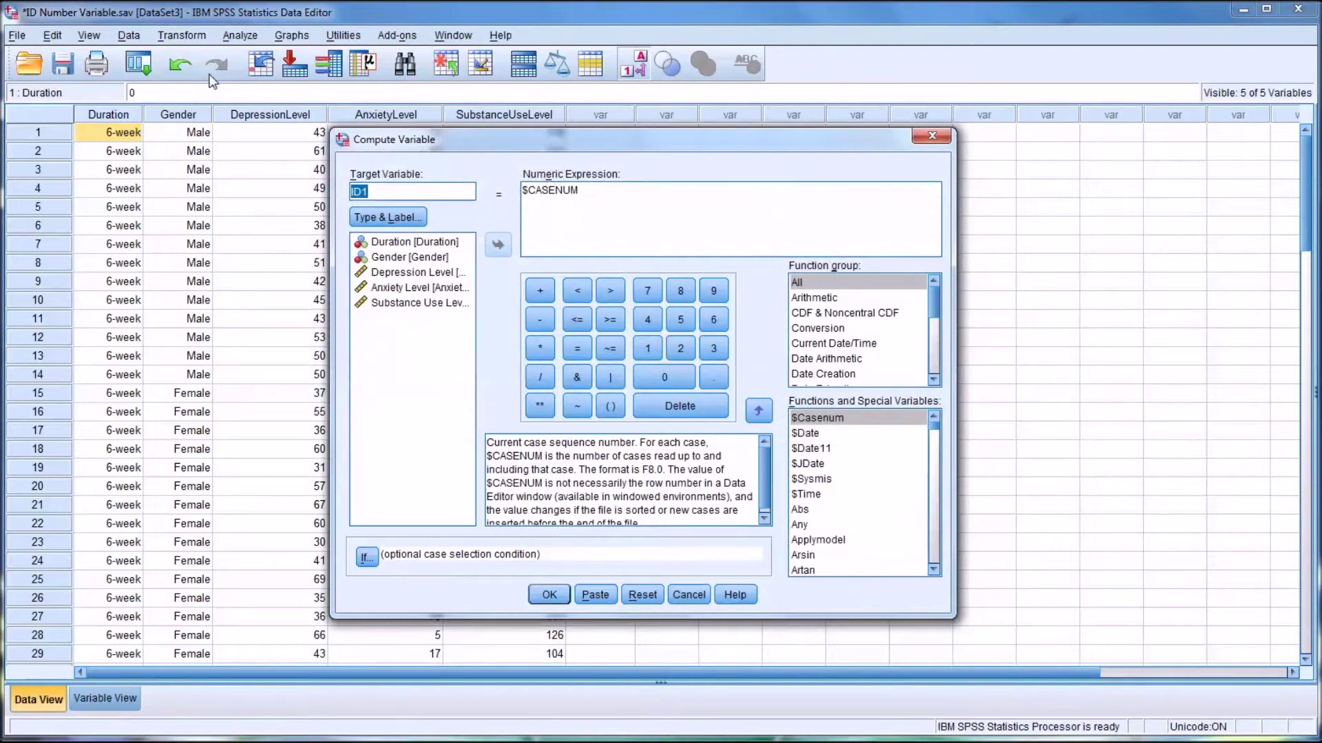
left_click(645, 596)
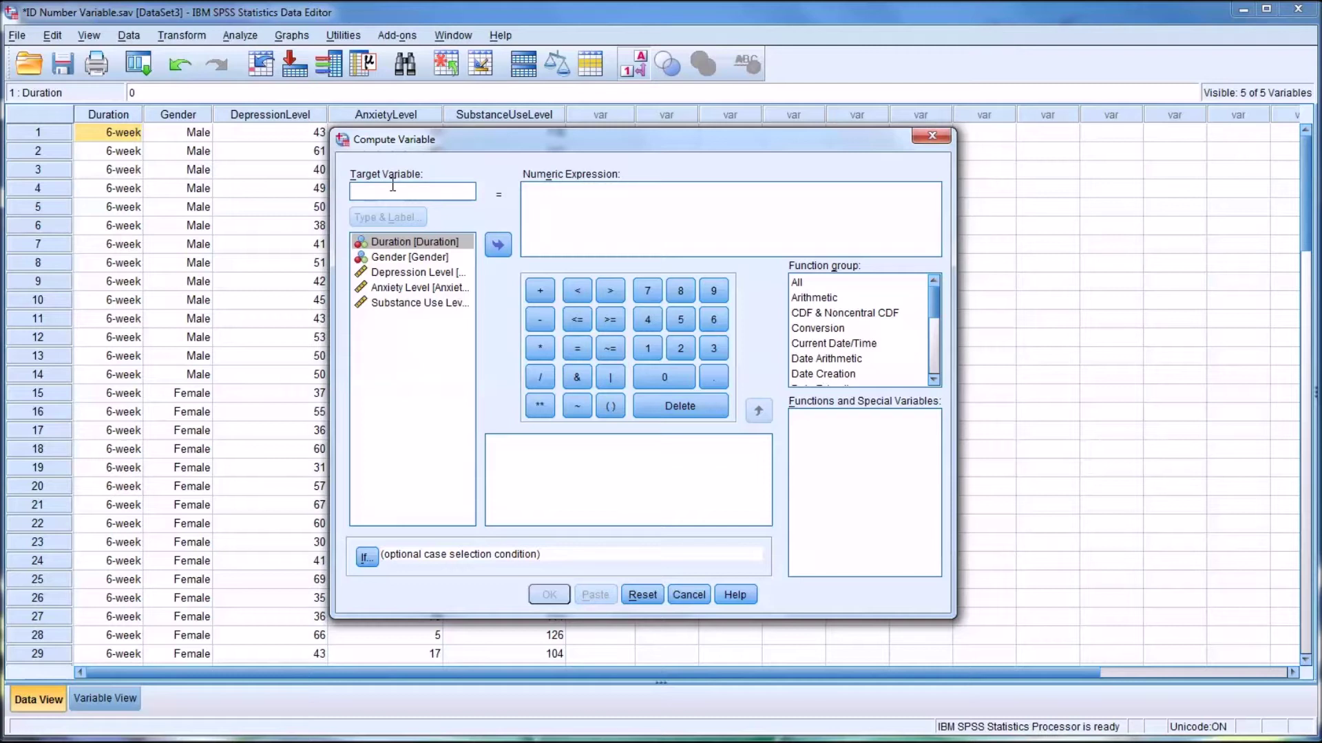
type("ID")
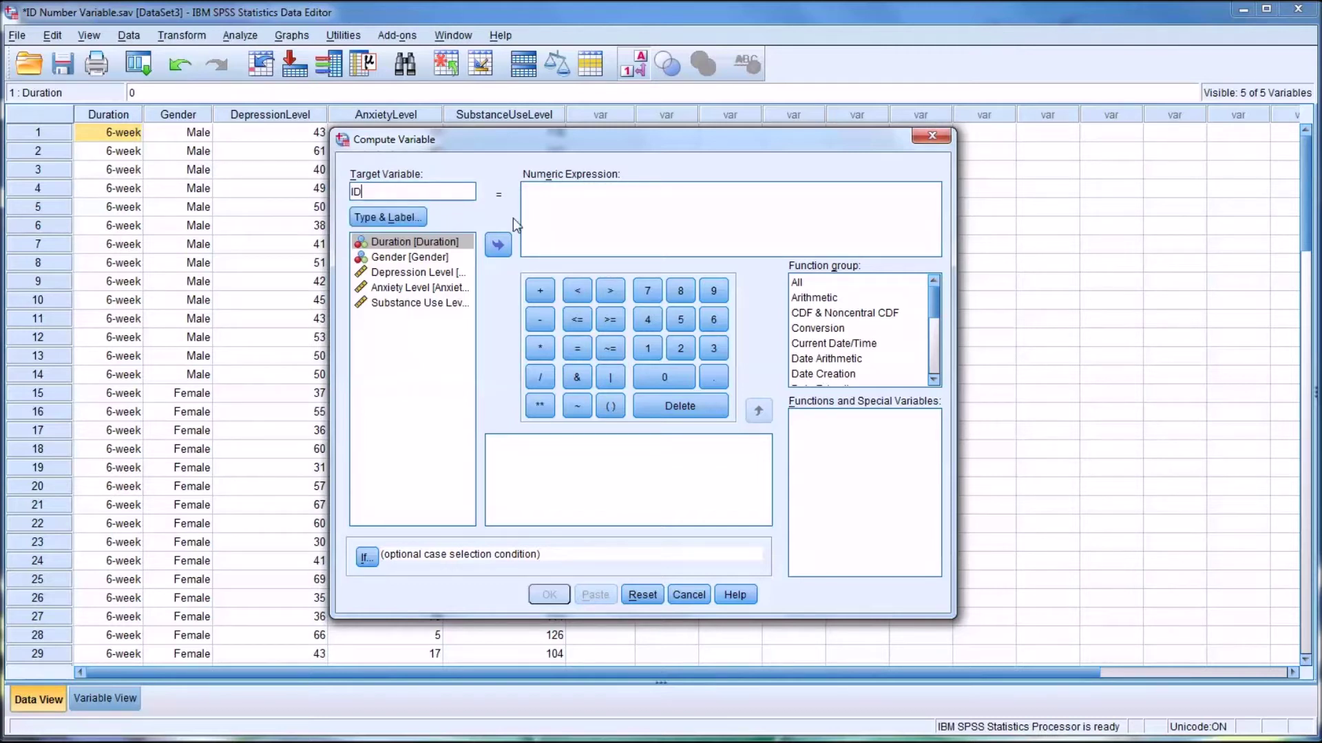
left_click(540, 210)
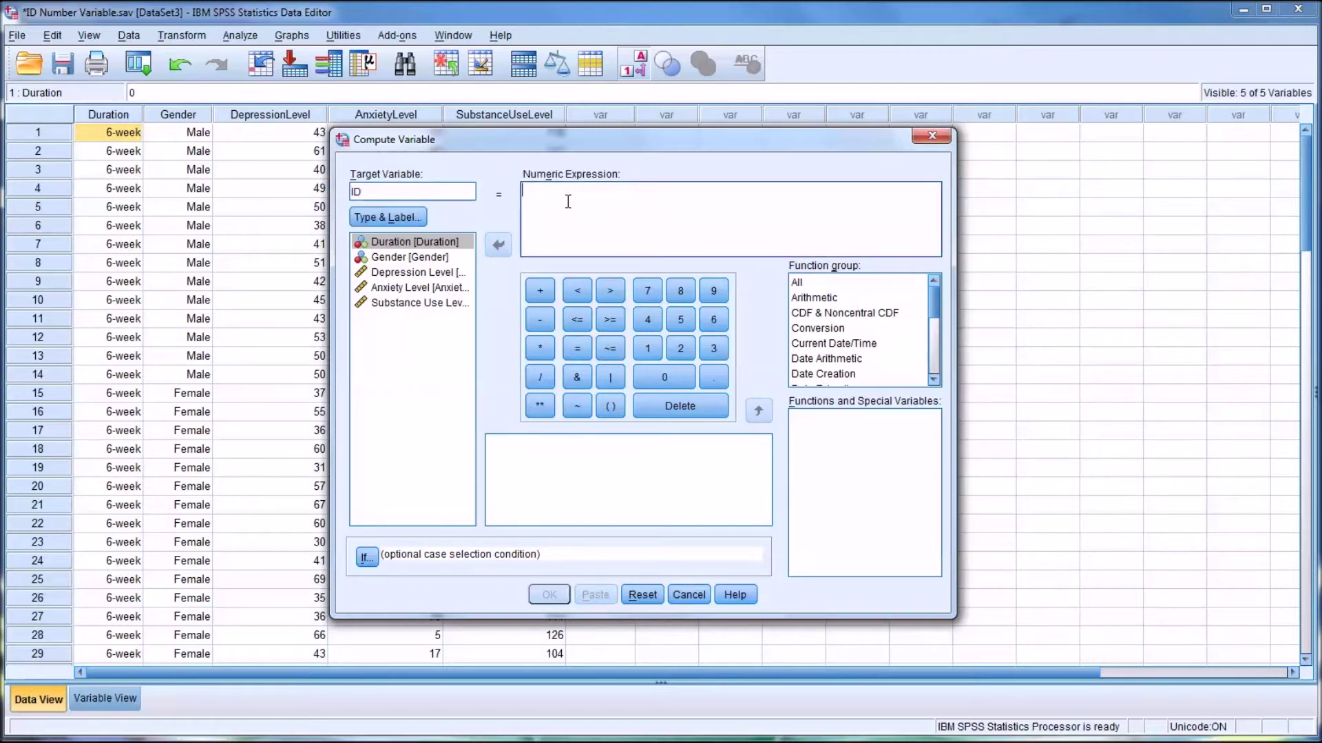
left_click(800, 281)
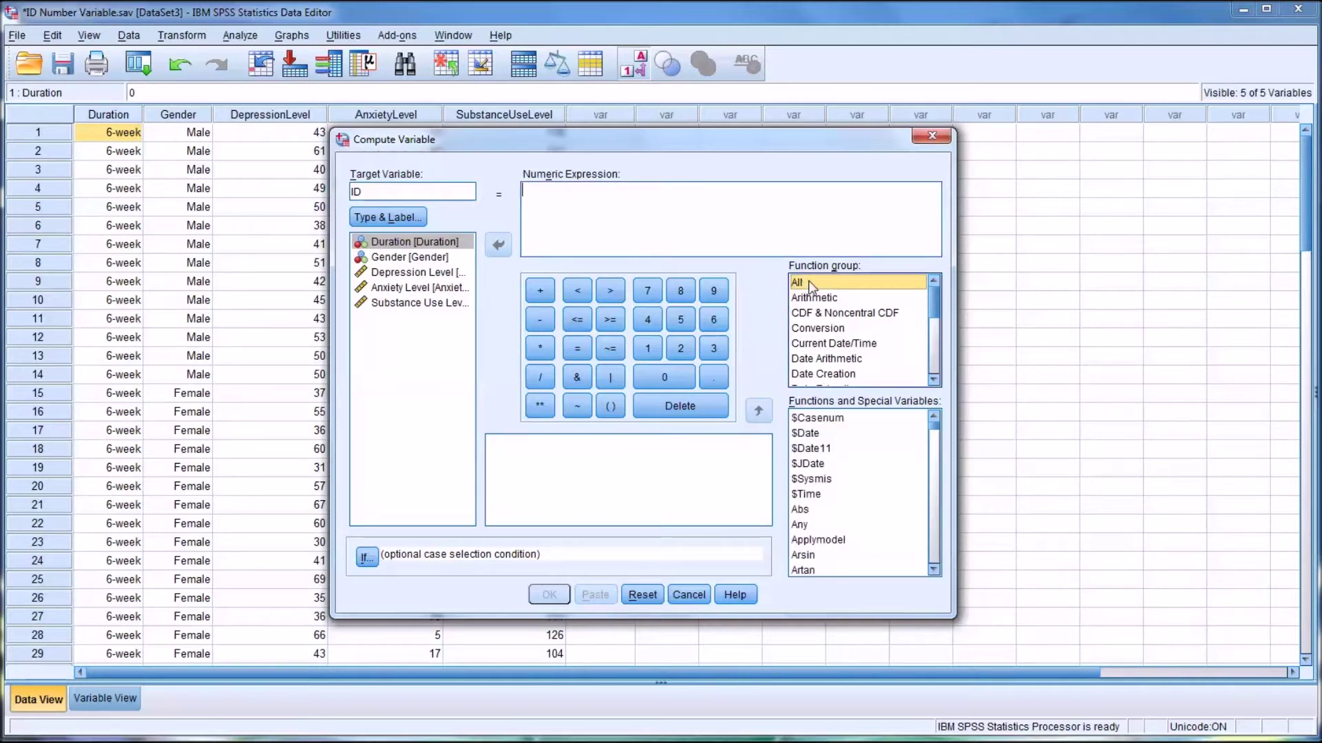
left_click(819, 421)
left_click(819, 420)
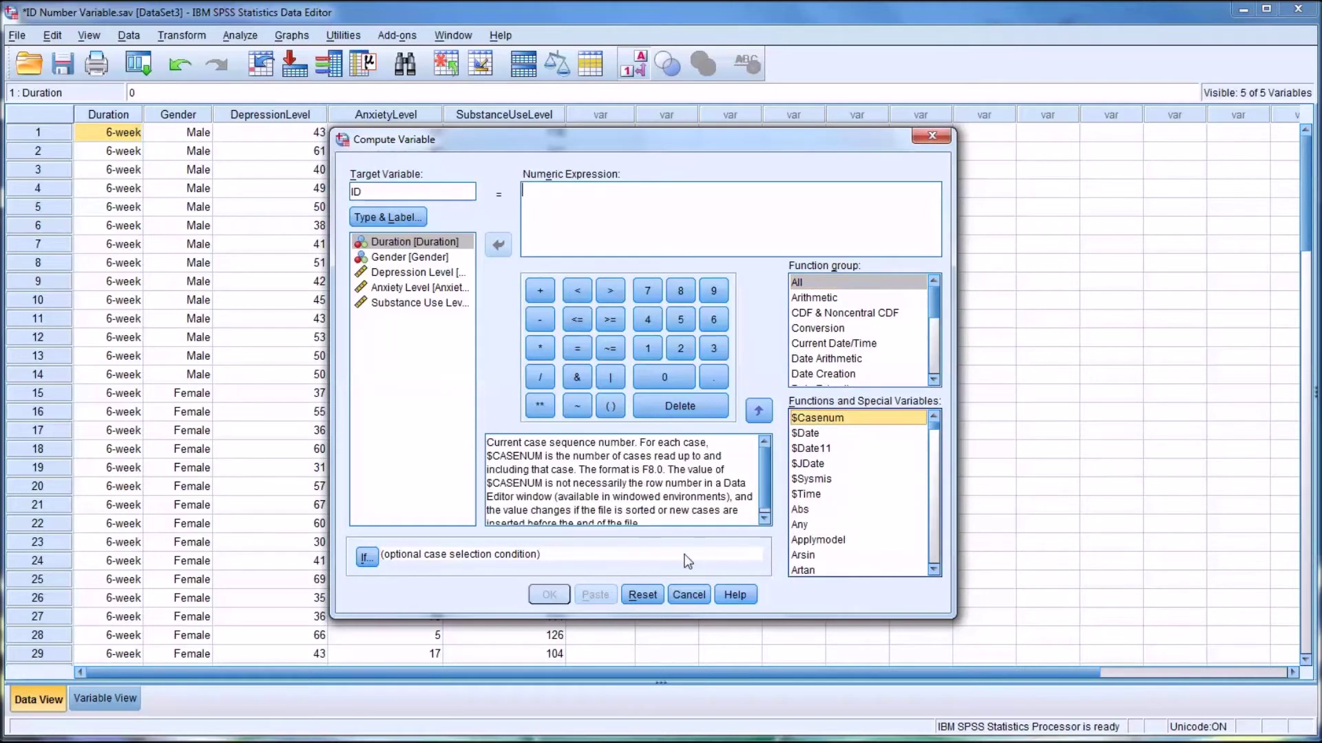
double_click(822, 422)
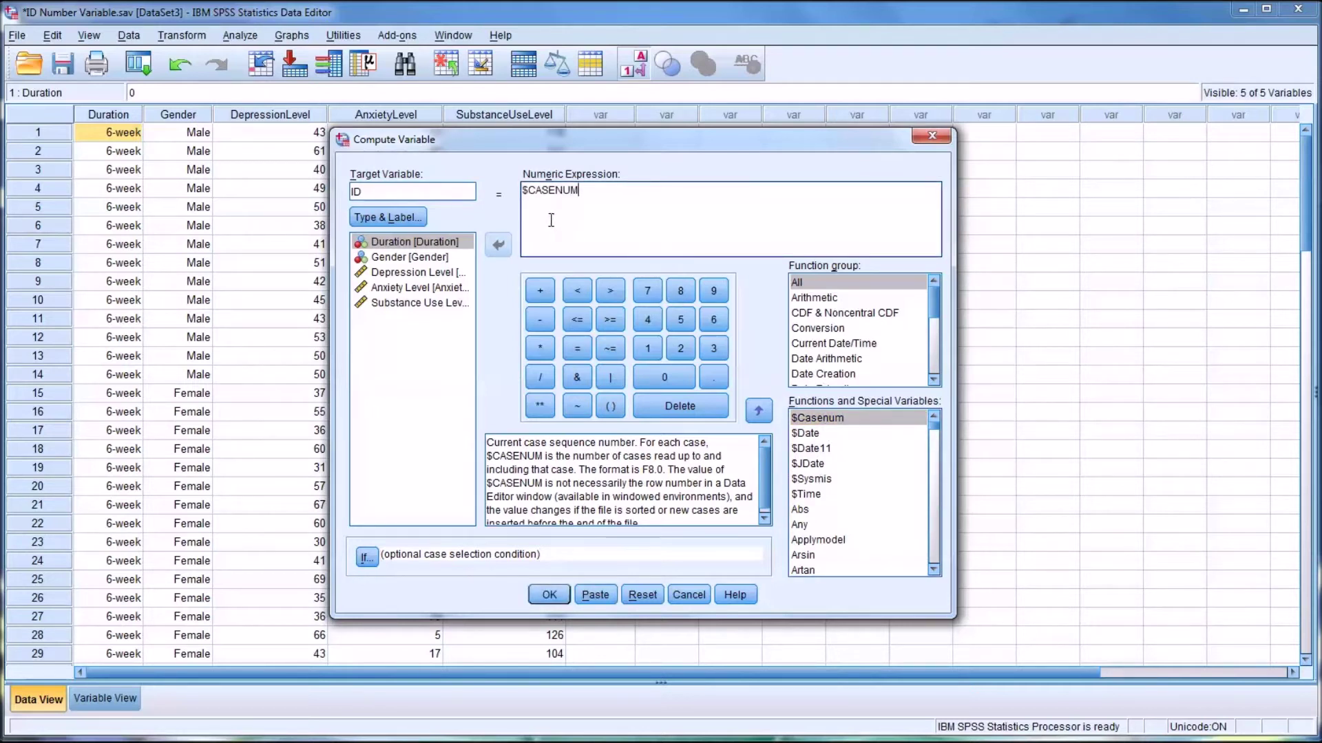
- Run the $CASENUM computation and set ID's decimals to 0 in Variable View
left_click(549, 595)
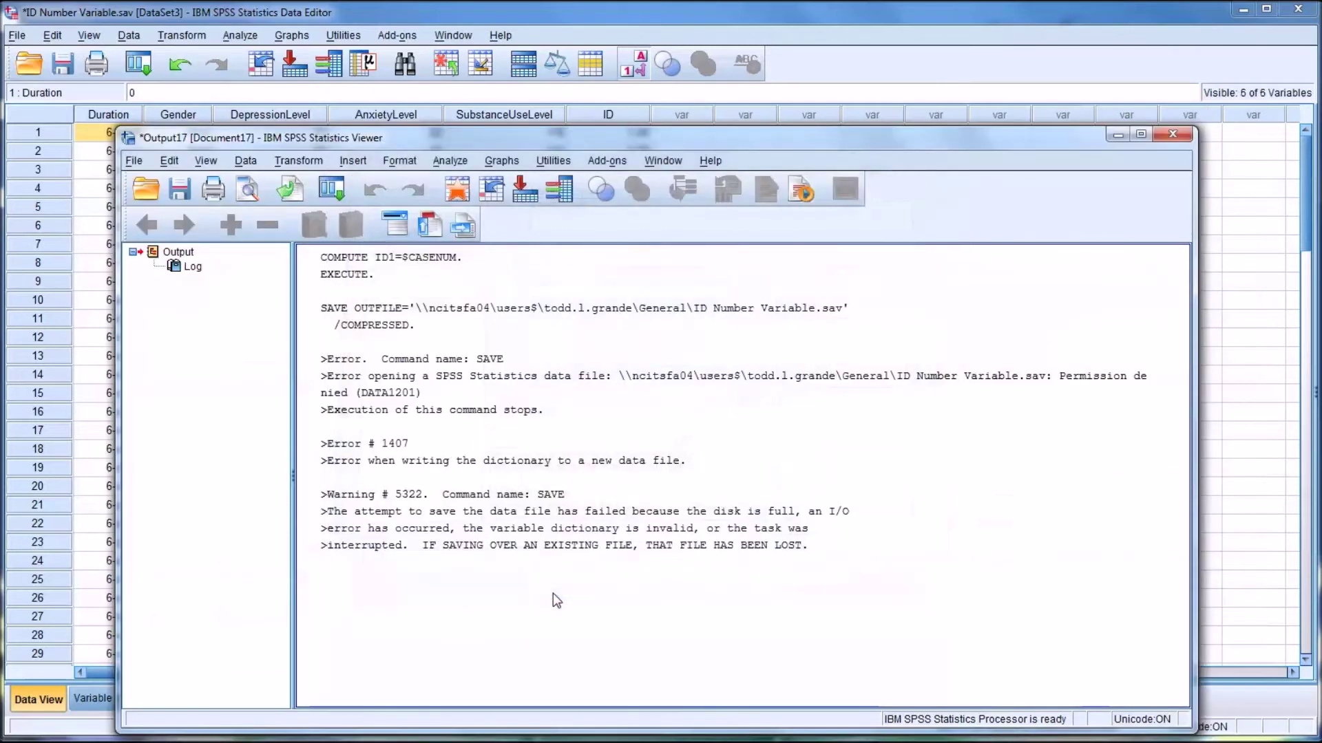
left_click(1005, 75)
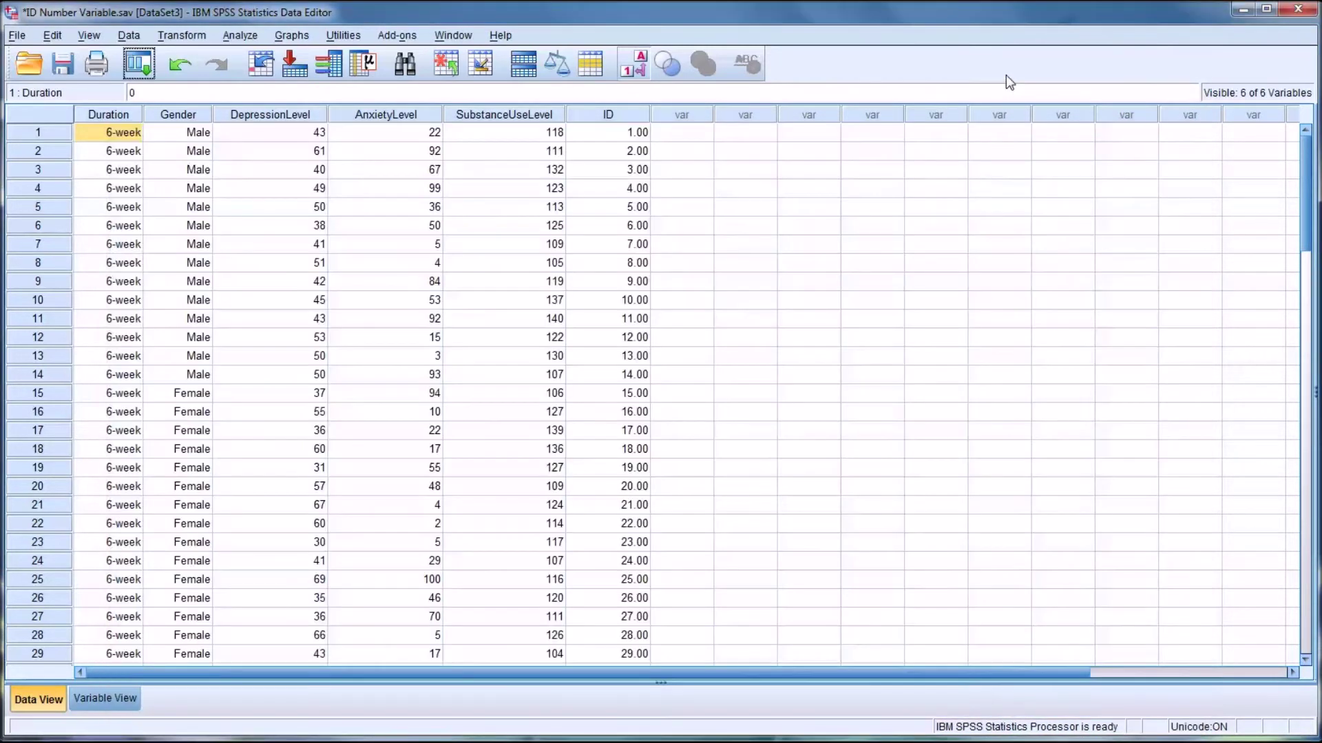
left_click(616, 118)
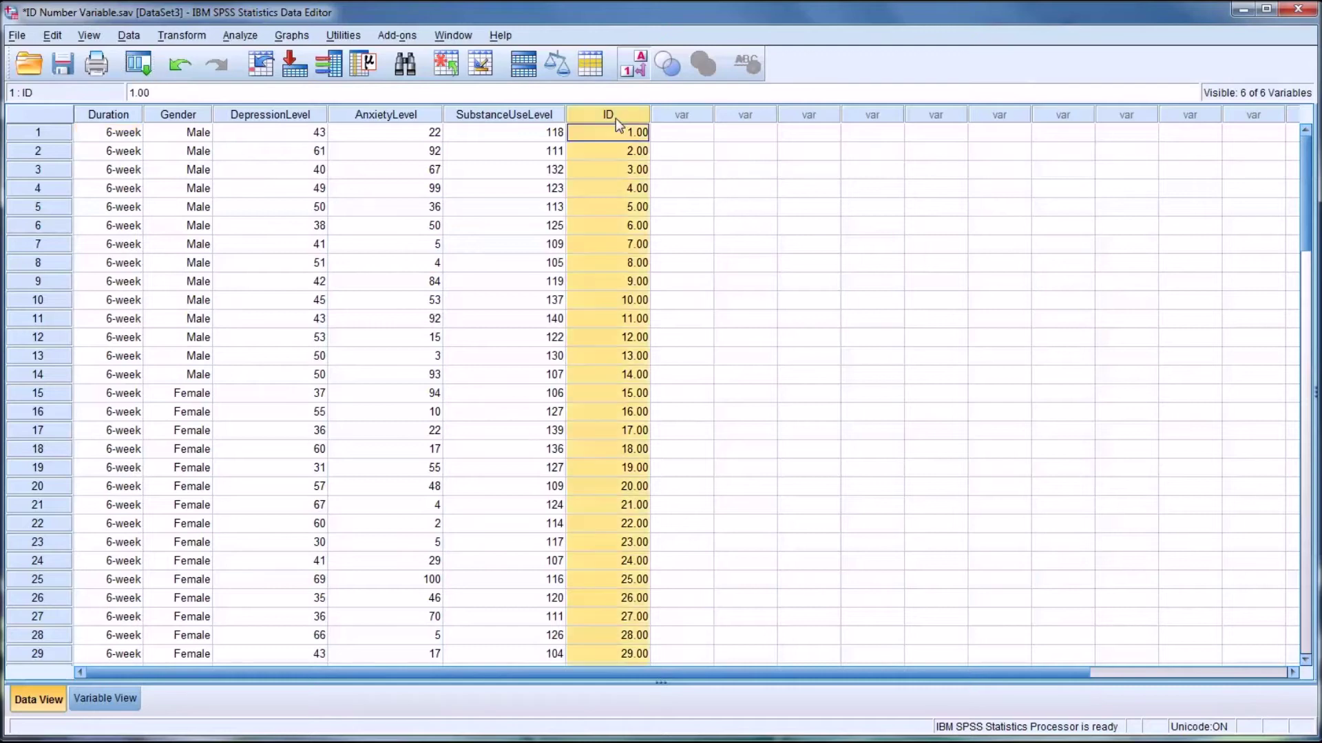
left_click(104, 698)
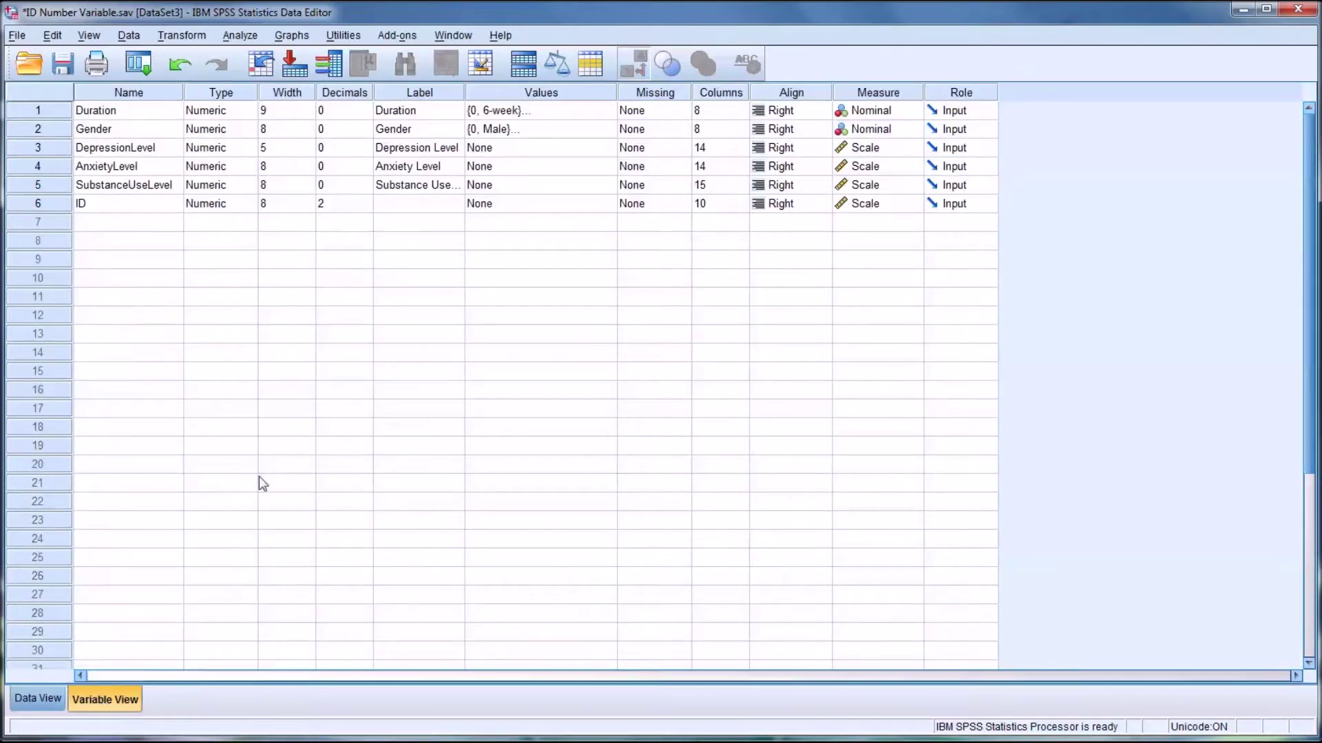
left_click(360, 208)
left_click(365, 209)
left_click(365, 208)
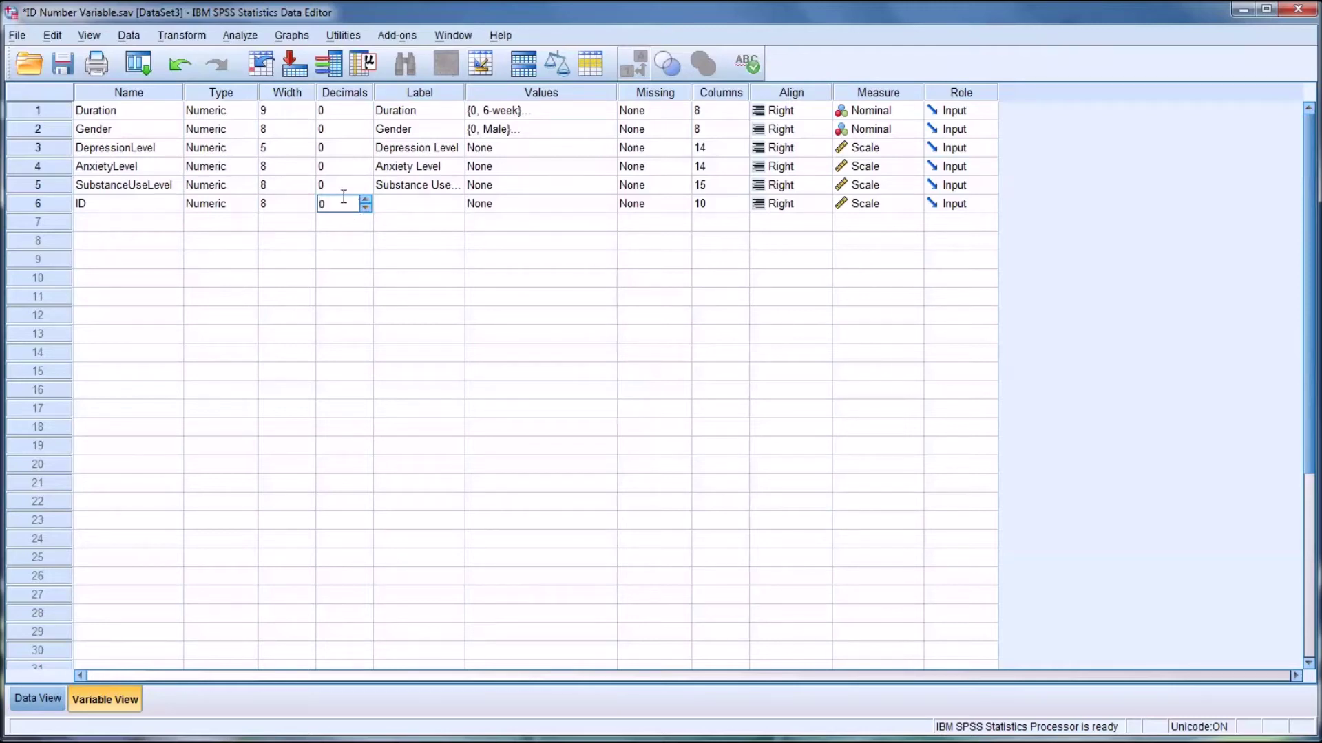
- Move the ID variable to the first position, ahead of Duration, and return to Data View
left_click(42, 699)
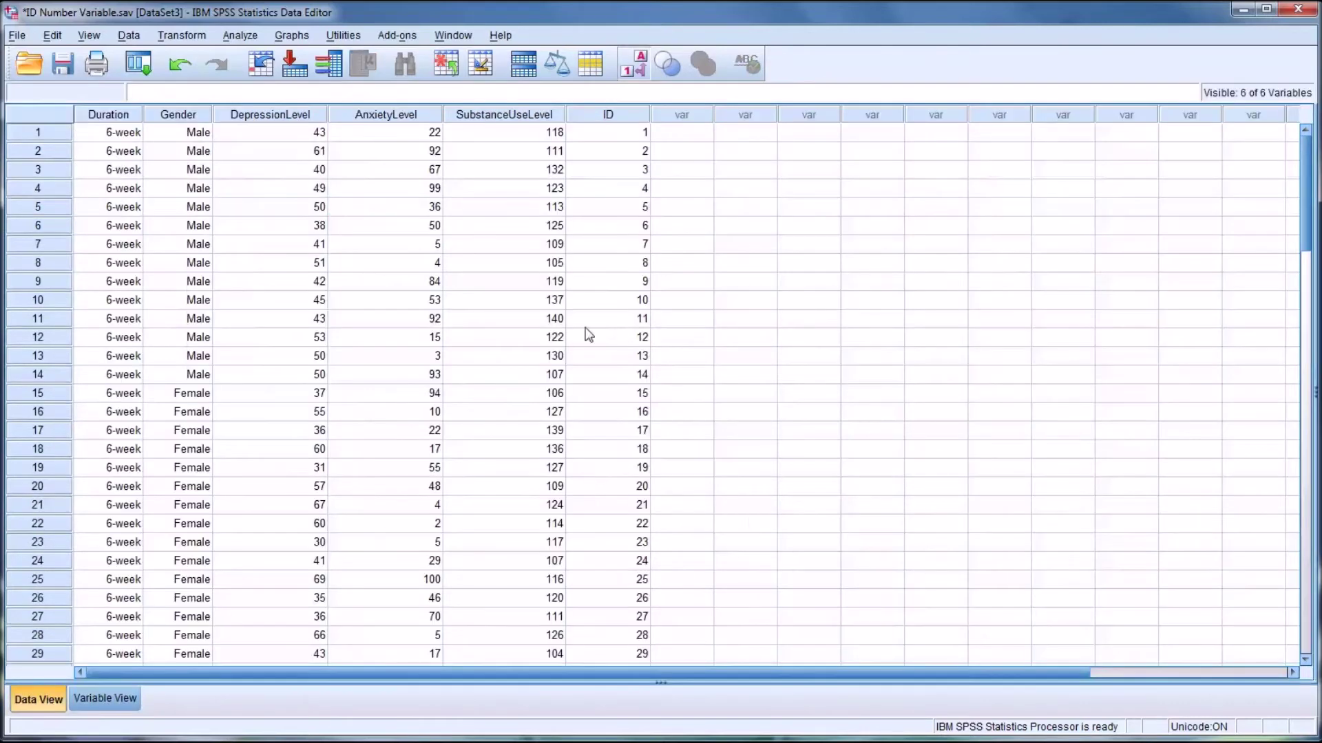
left_click(609, 116)
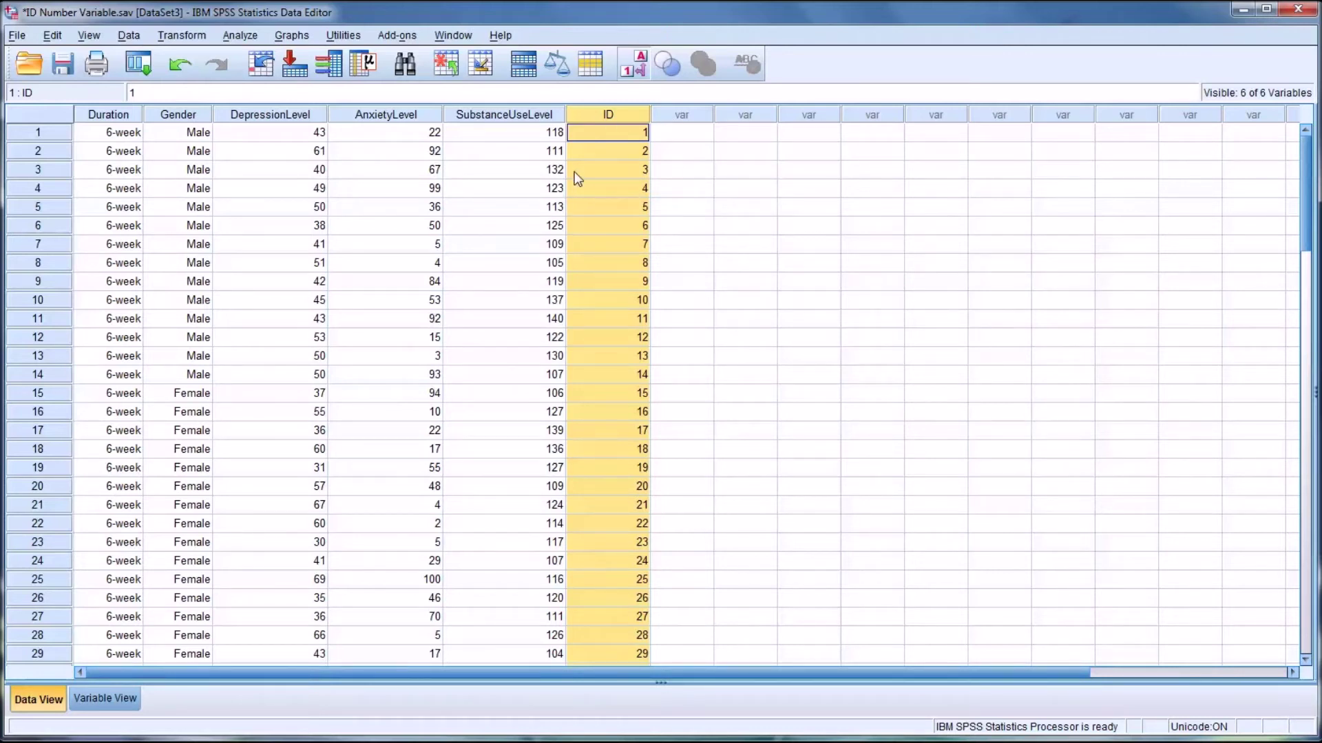
left_click(90, 703)
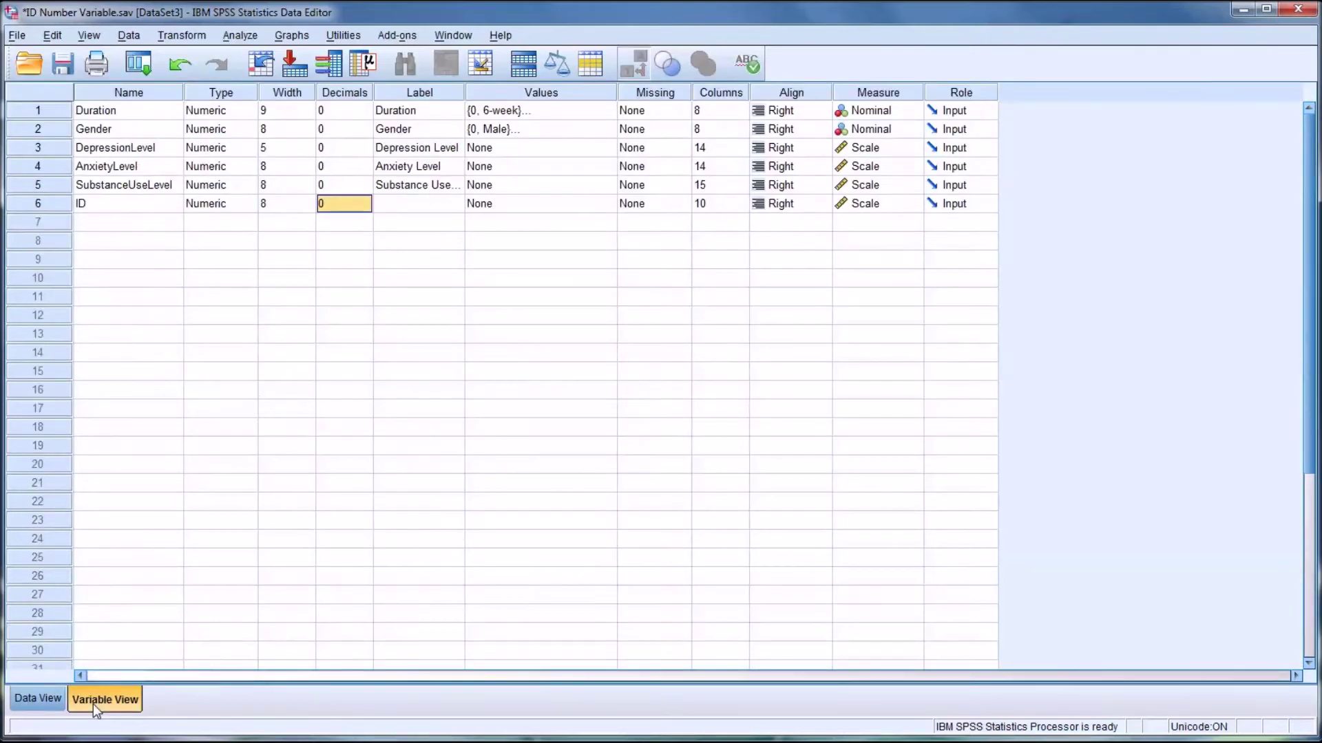
left_click(49, 204)
left_click_drag(49, 204, 50, 113)
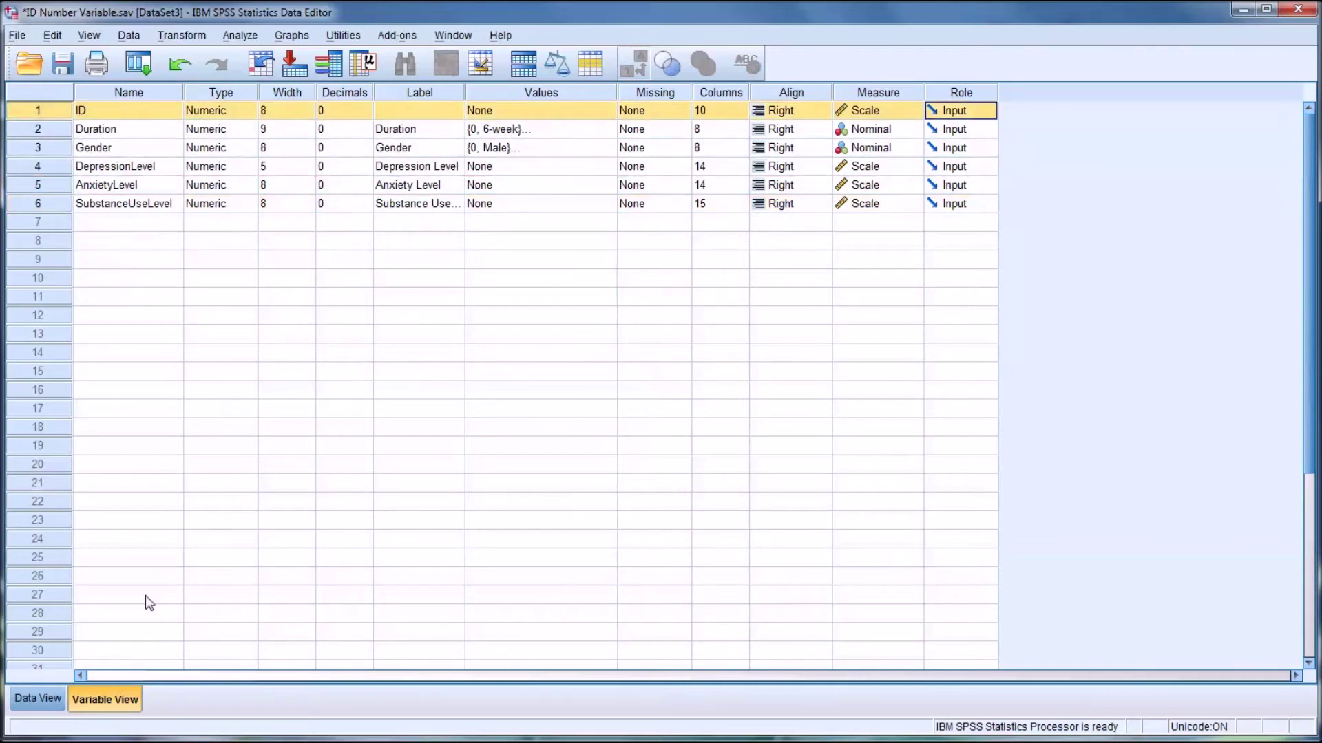
left_click(38, 699)
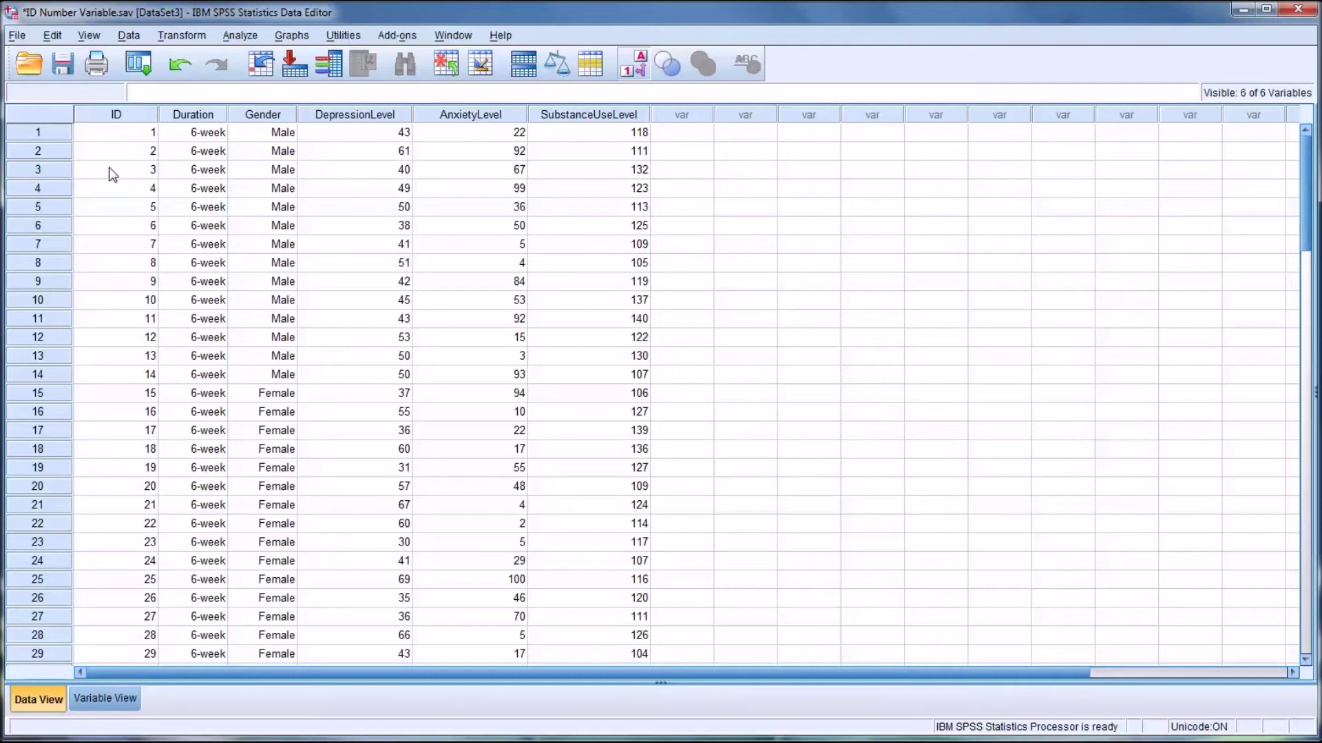
scroll(116, 183, "down", 10)
scroll(117, 185, "down", 11)
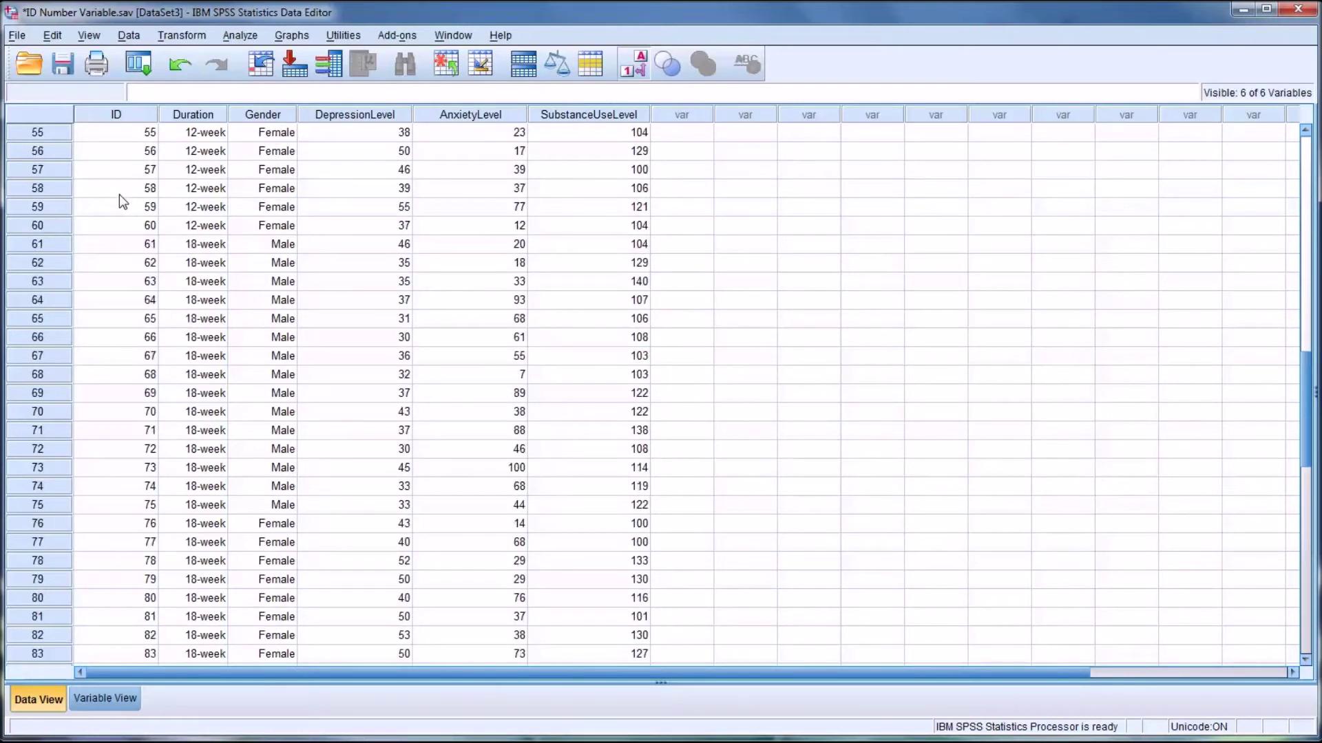
scroll(130, 591, "up", 17)
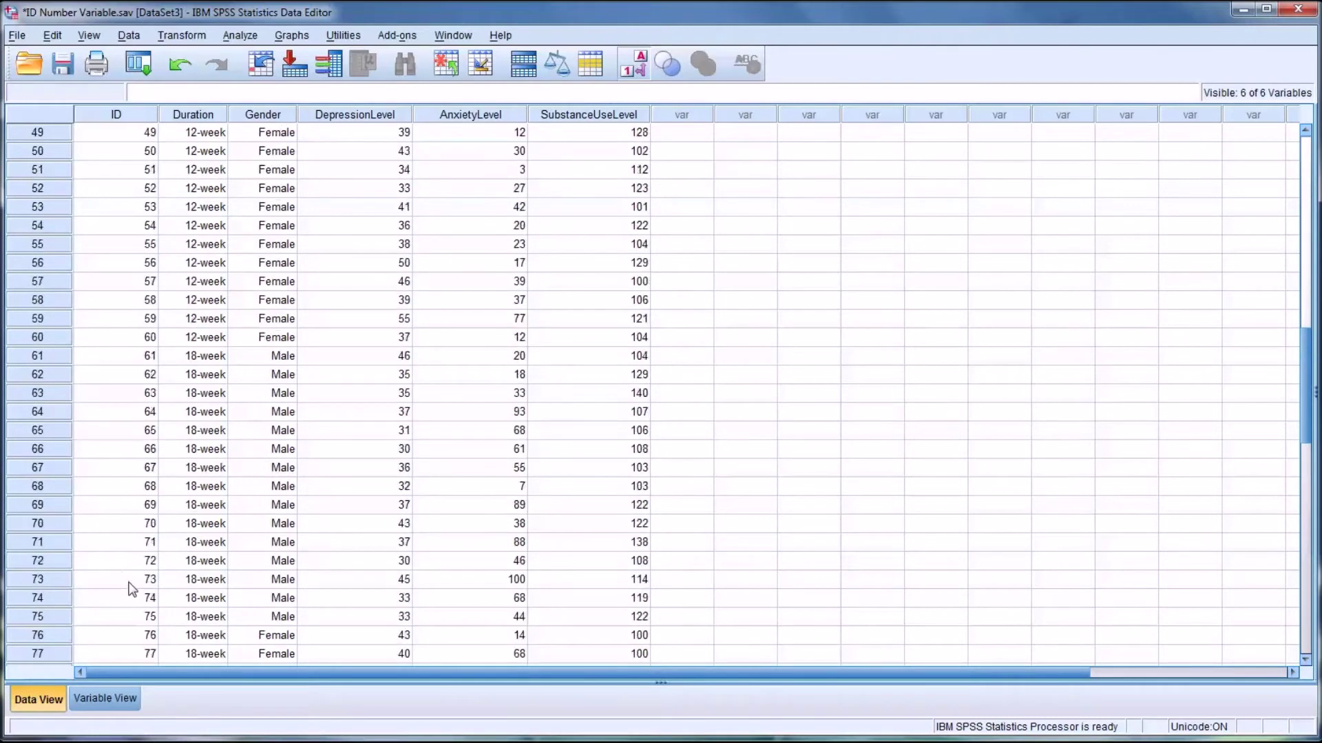
scroll(133, 536, "up", 4)
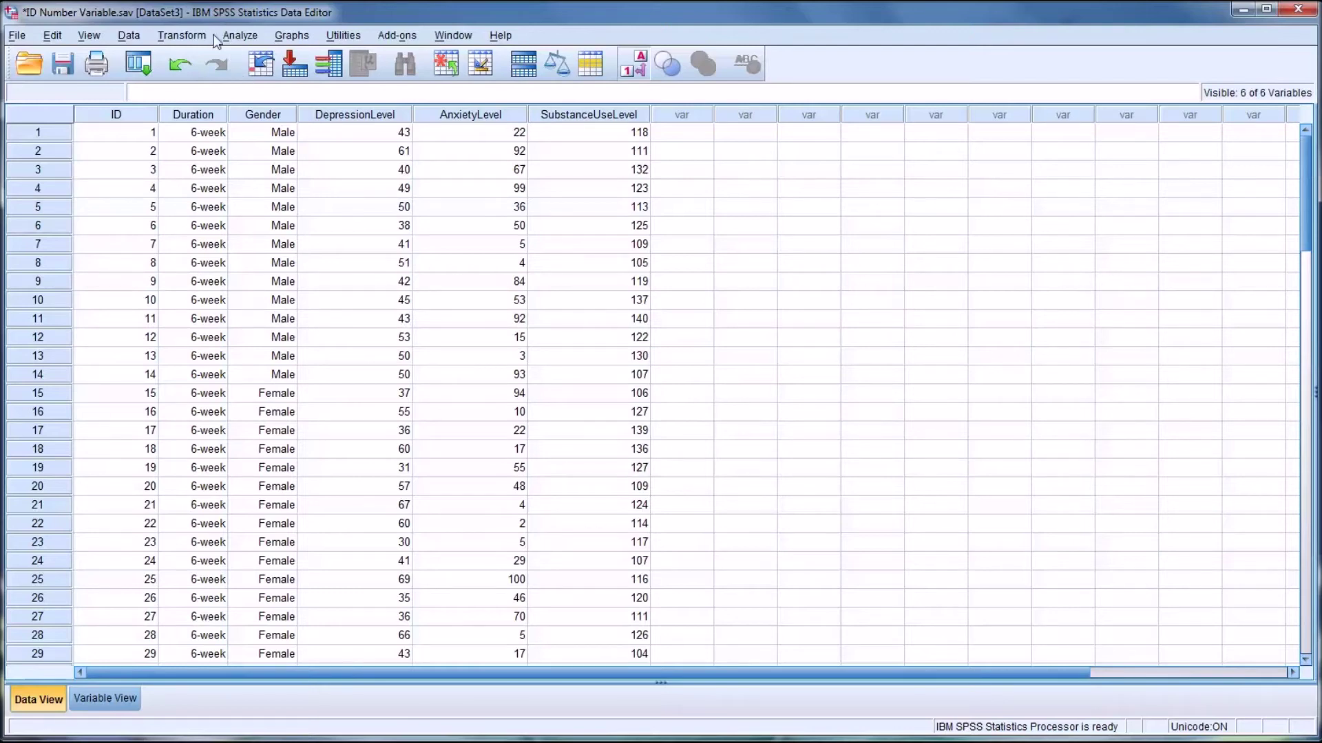
- Start a reset Compute Variable dialog with target variable ID1
left_click(193, 36)
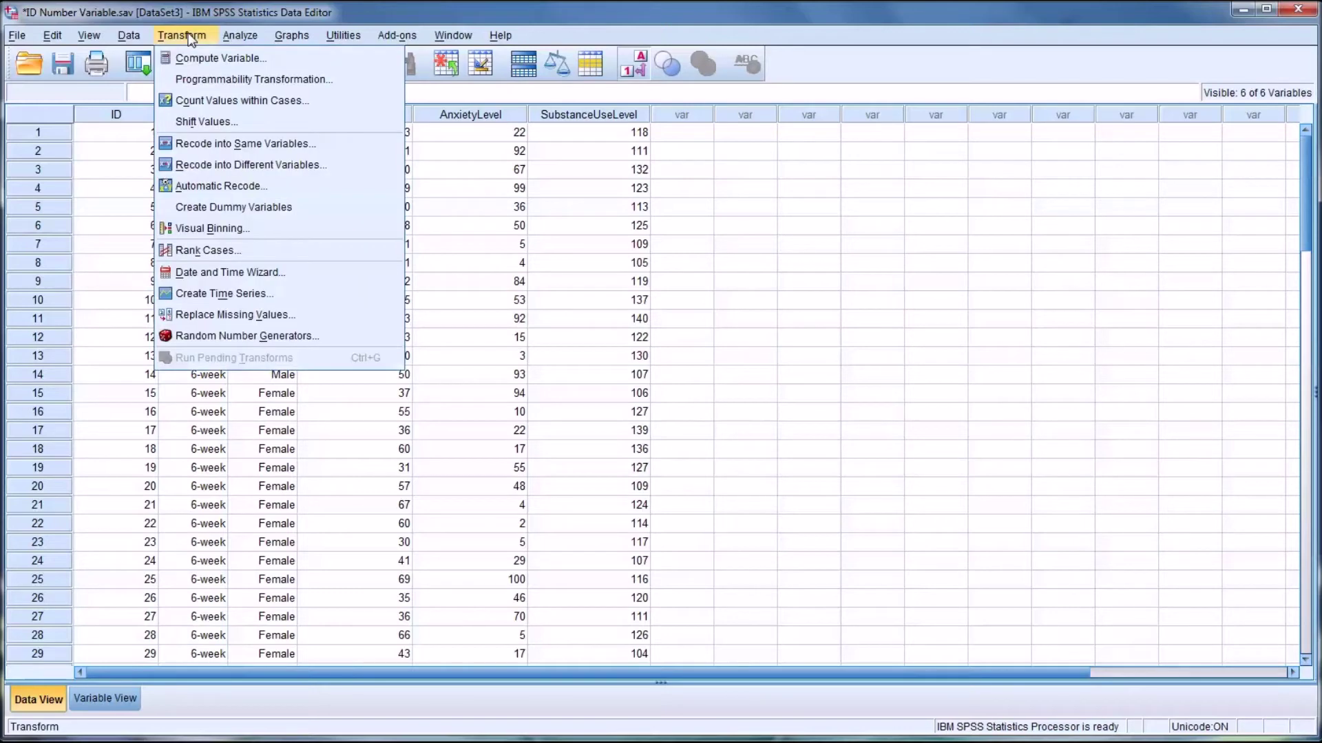
left_click(253, 61)
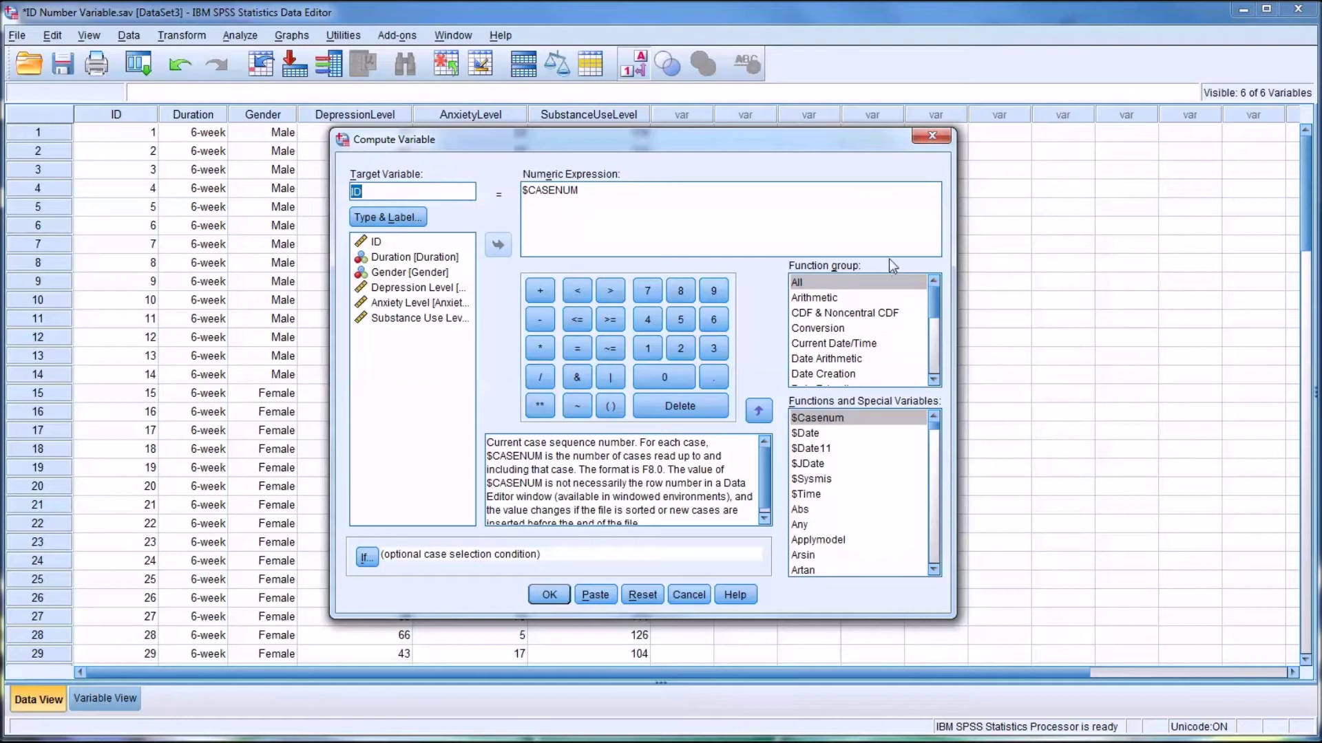
left_click(628, 603)
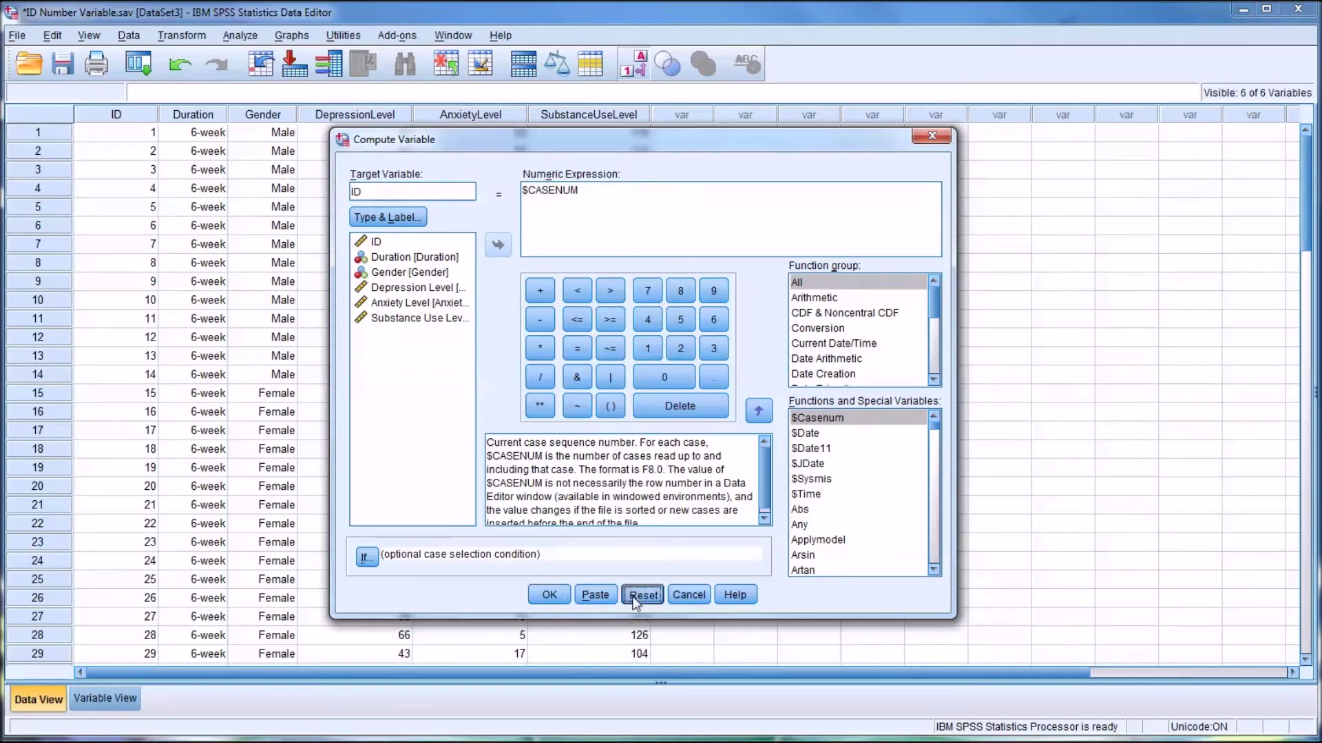
left_click(394, 195)
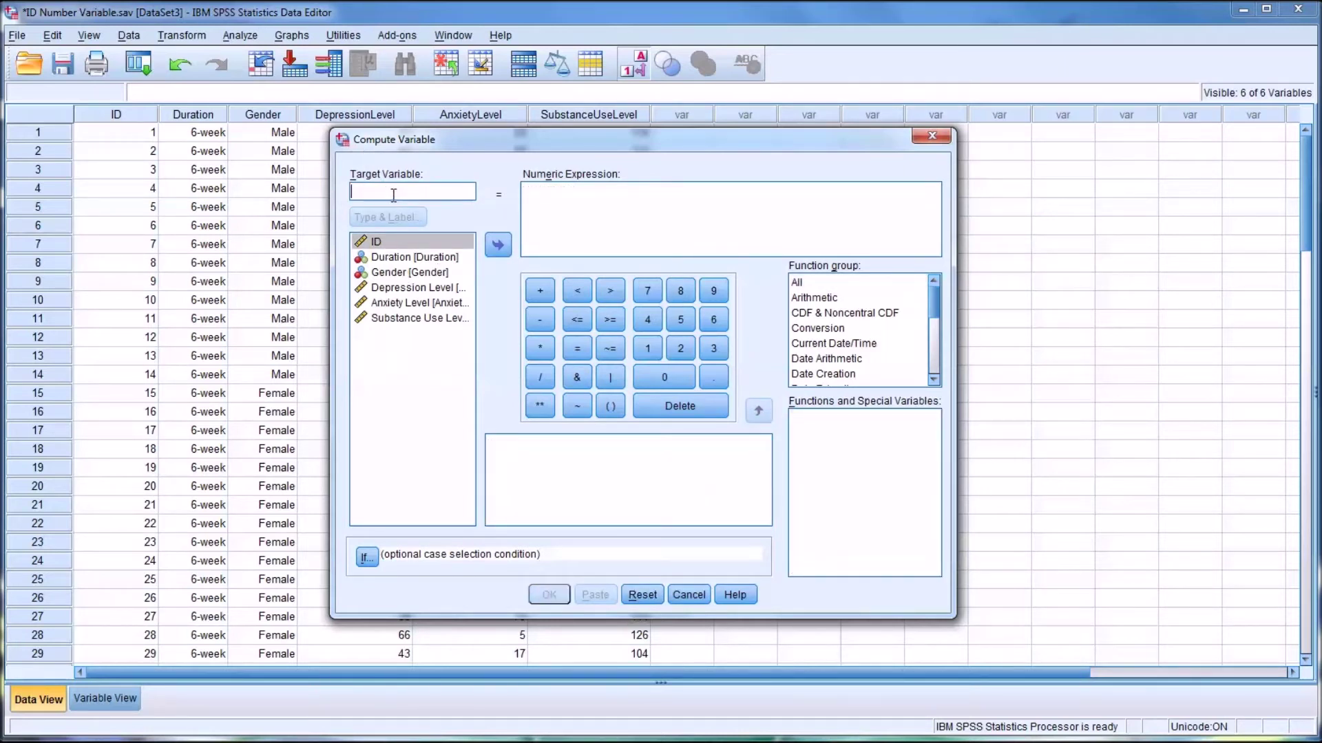
type("ID1")
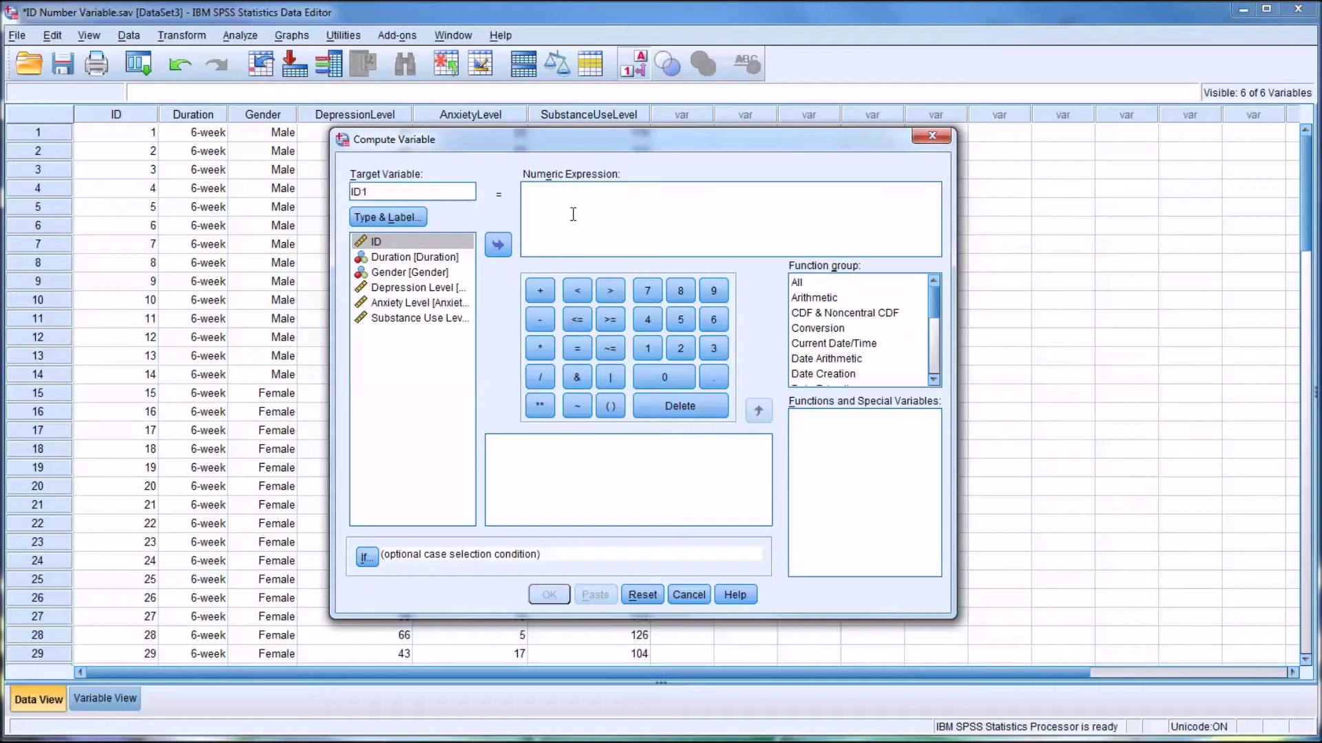
- Build the expression ID + 1000 on the keypad and run the computation
left_click(578, 213)
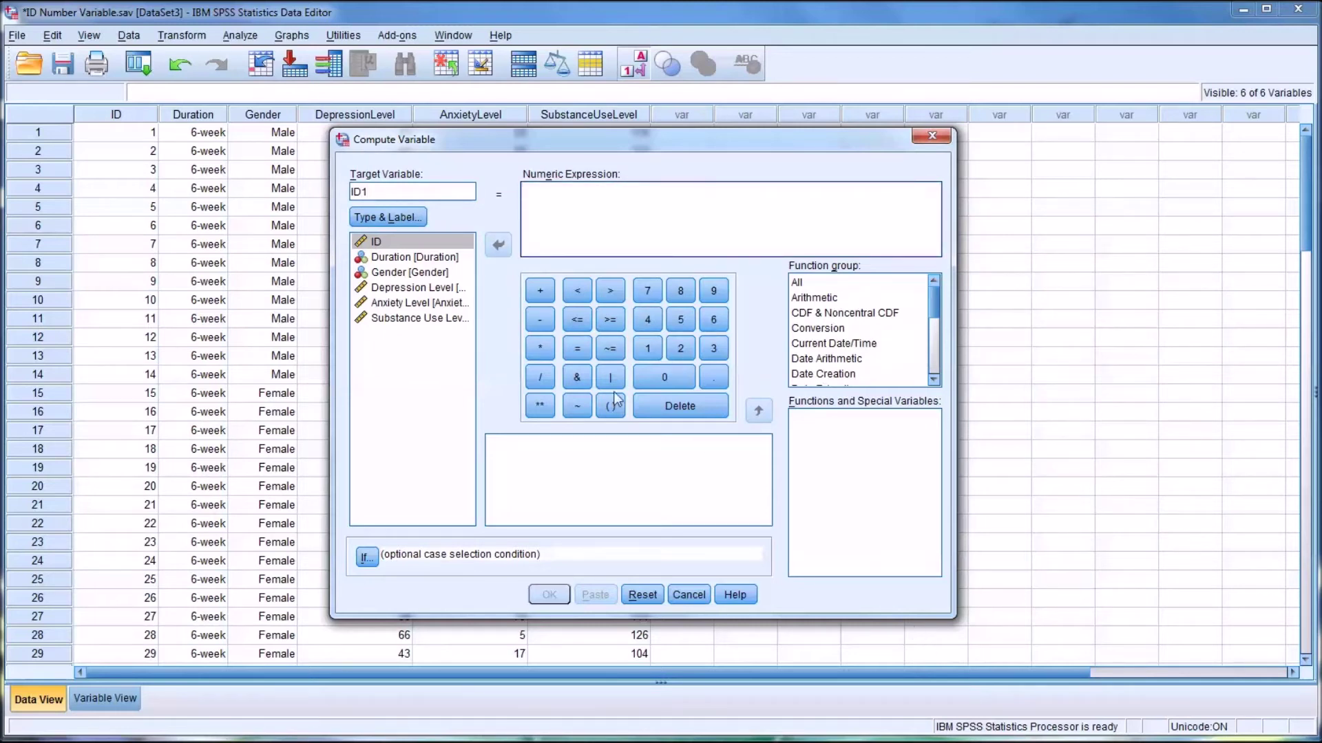
left_click(411, 240)
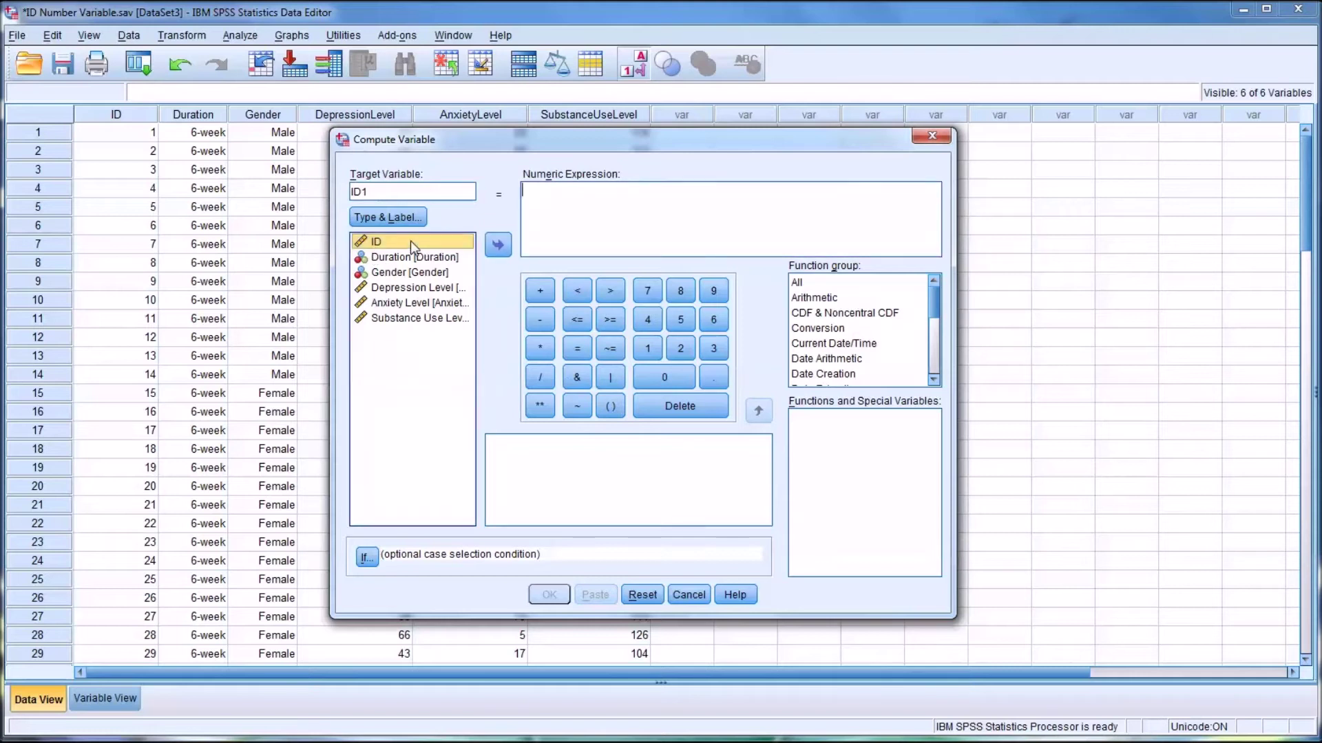
left_click(497, 248)
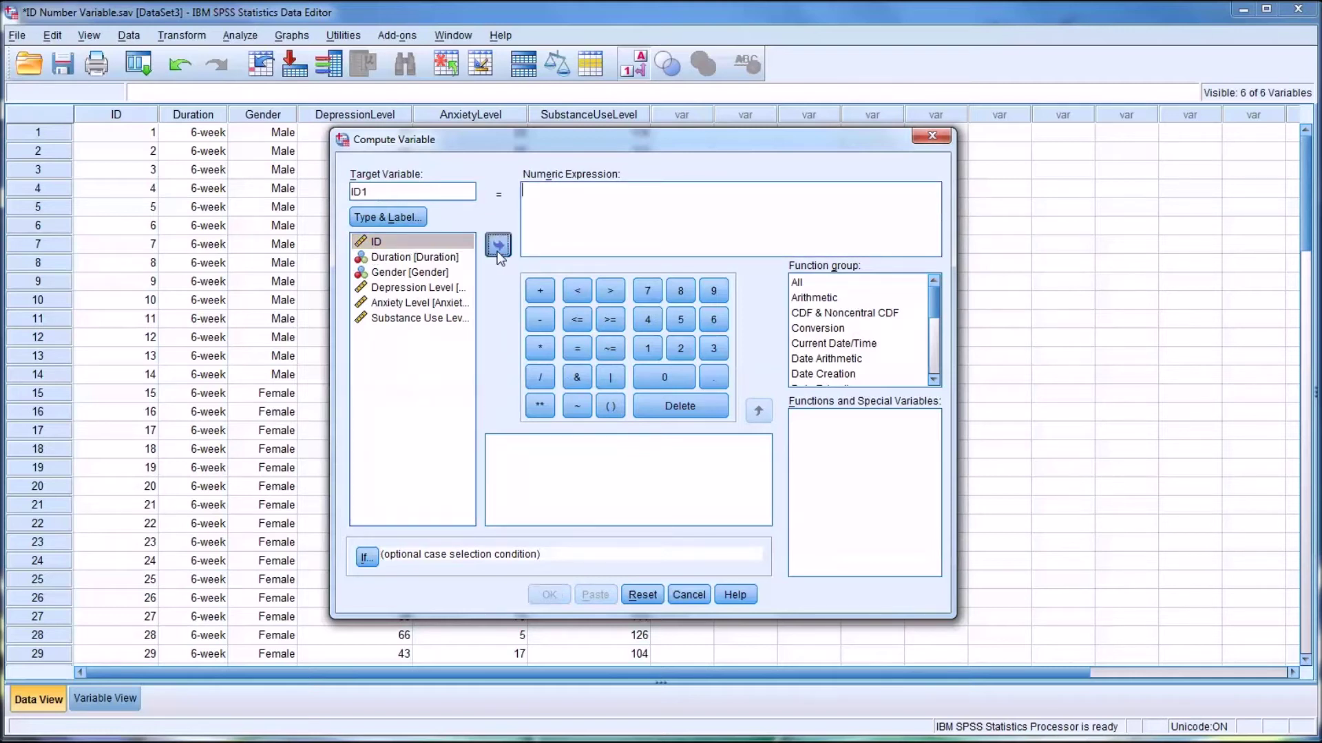
left_click(539, 295)
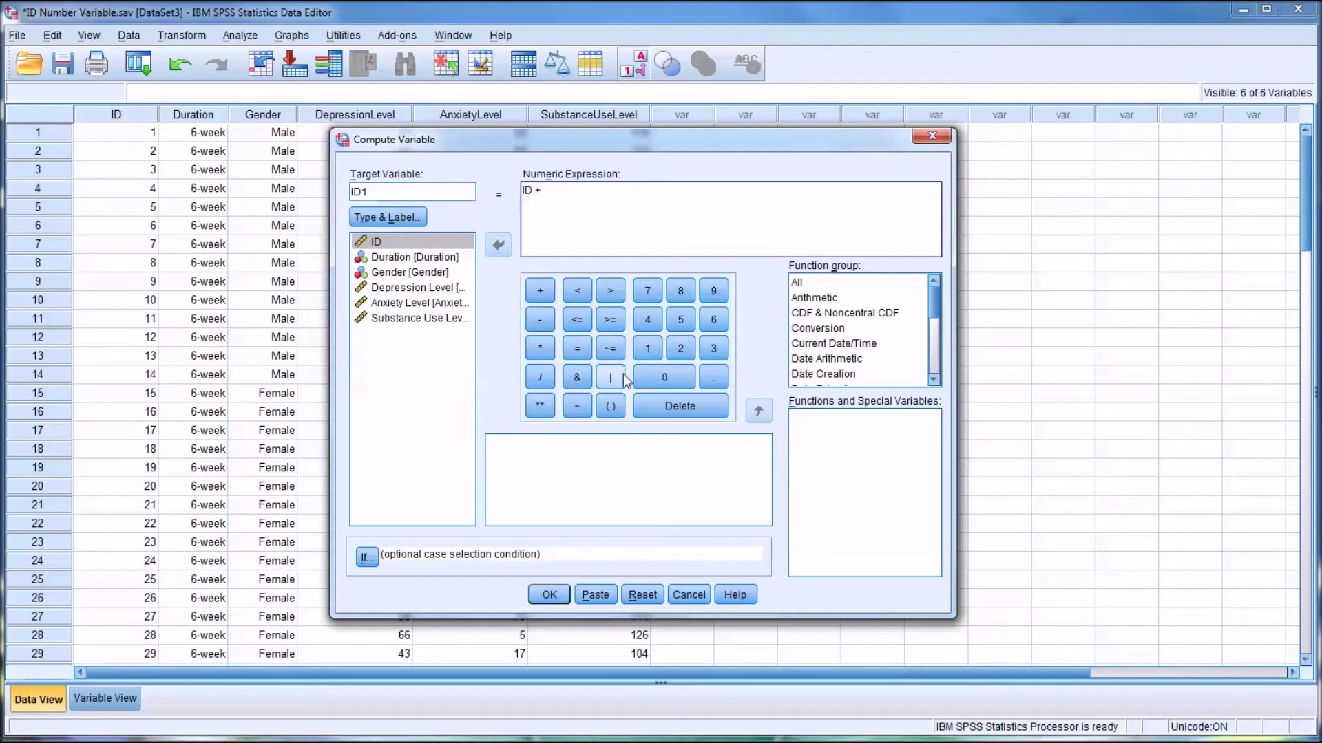
left_click(647, 351)
left_click(656, 379)
left_click(654, 377)
left_click(654, 378)
left_click(548, 595)
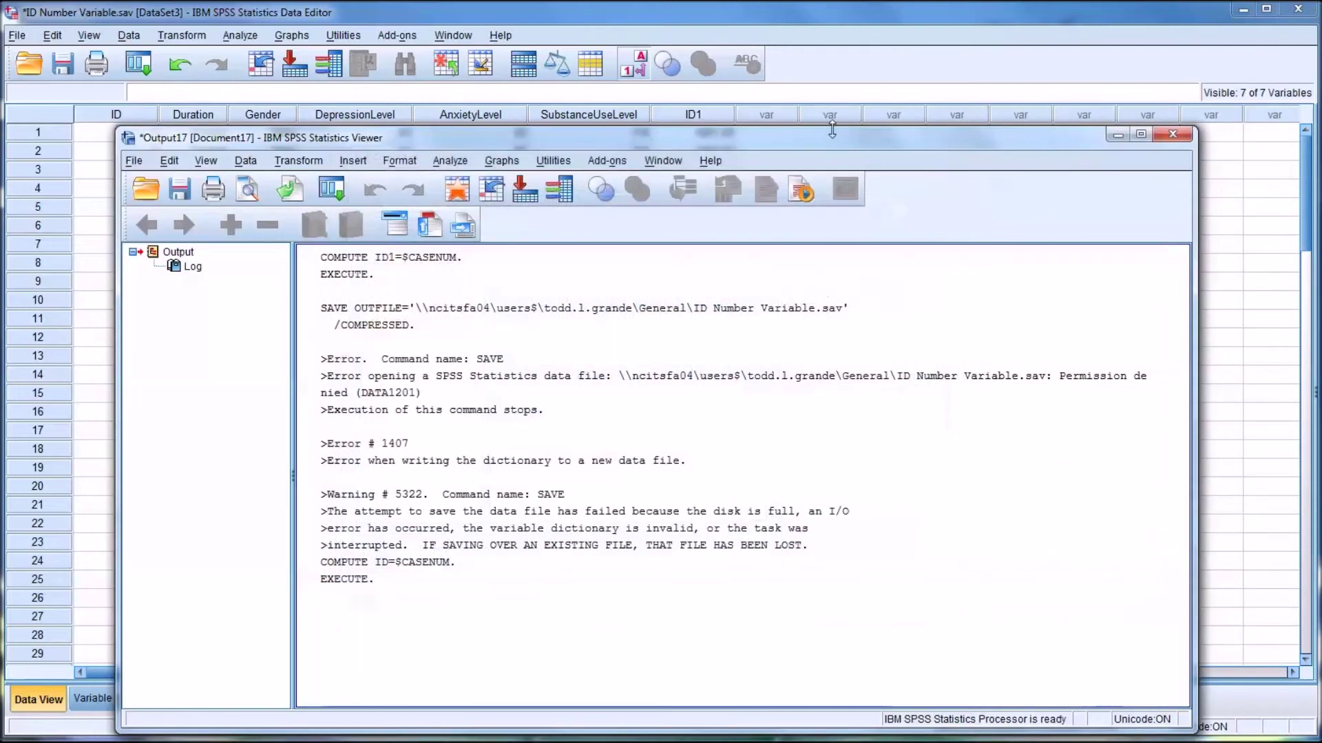
- Set ID1's decimals to 0 so the grid shows 1001, 1002 onward
left_click(866, 20)
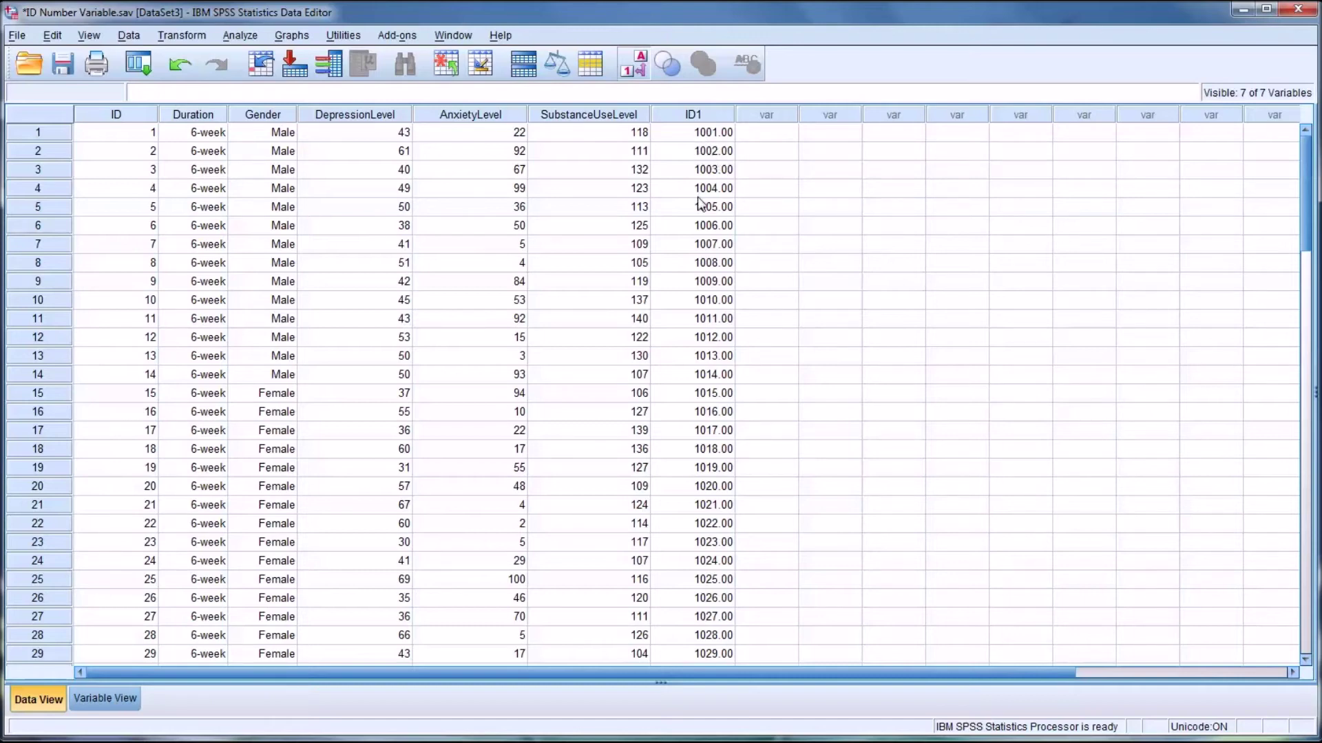
left_click(120, 696)
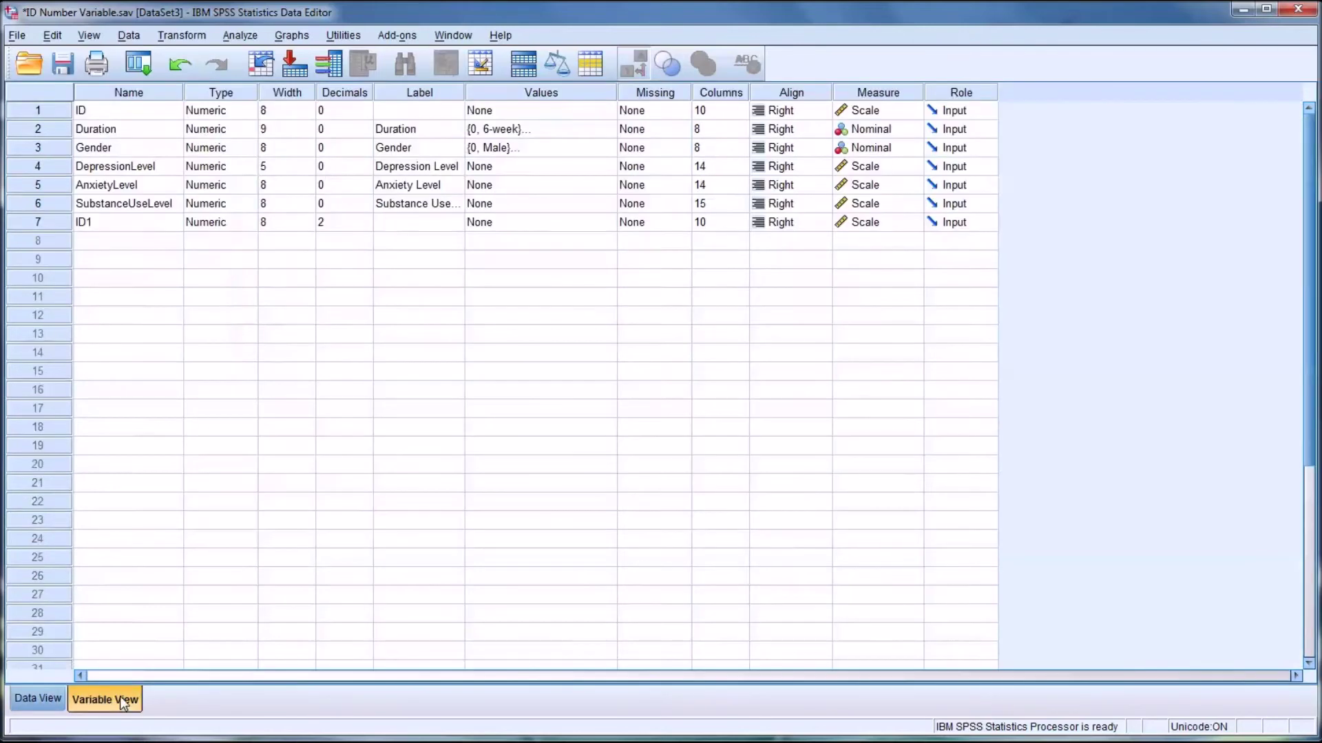
left_click(340, 229)
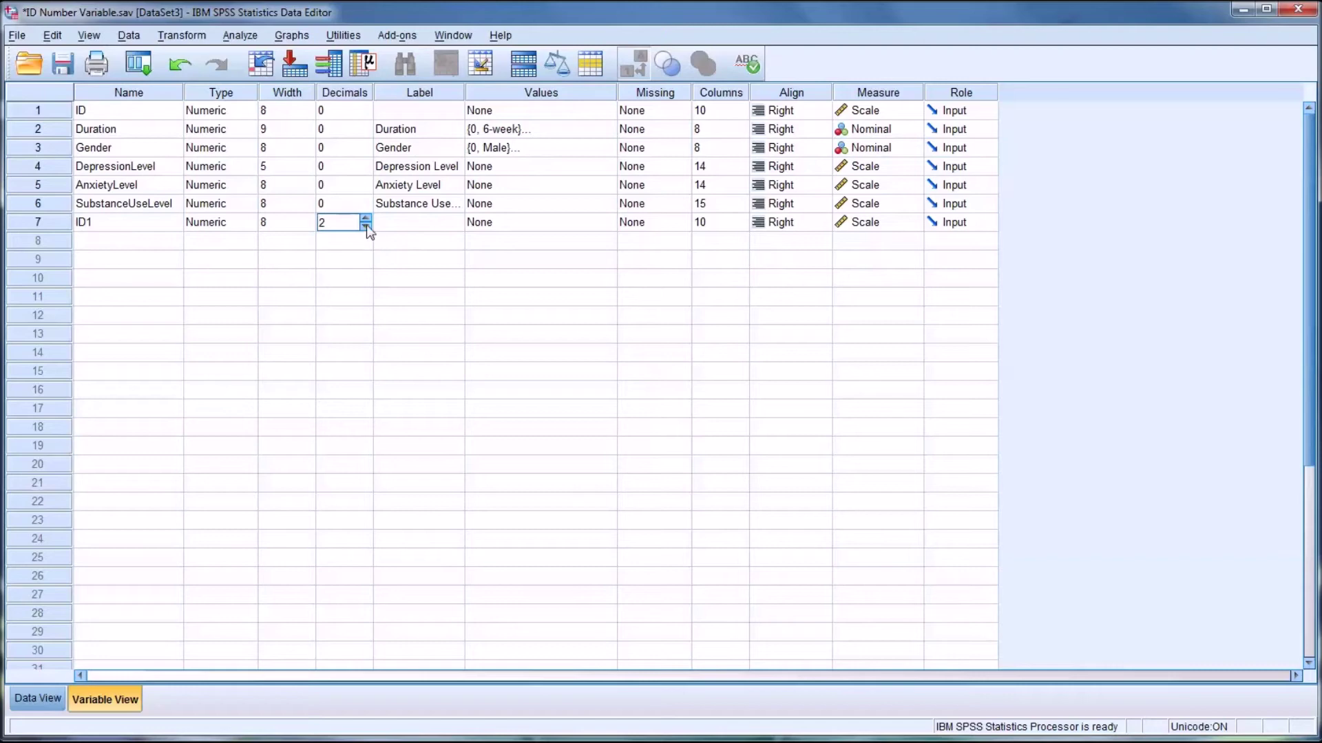
left_click(366, 224)
left_click(366, 225)
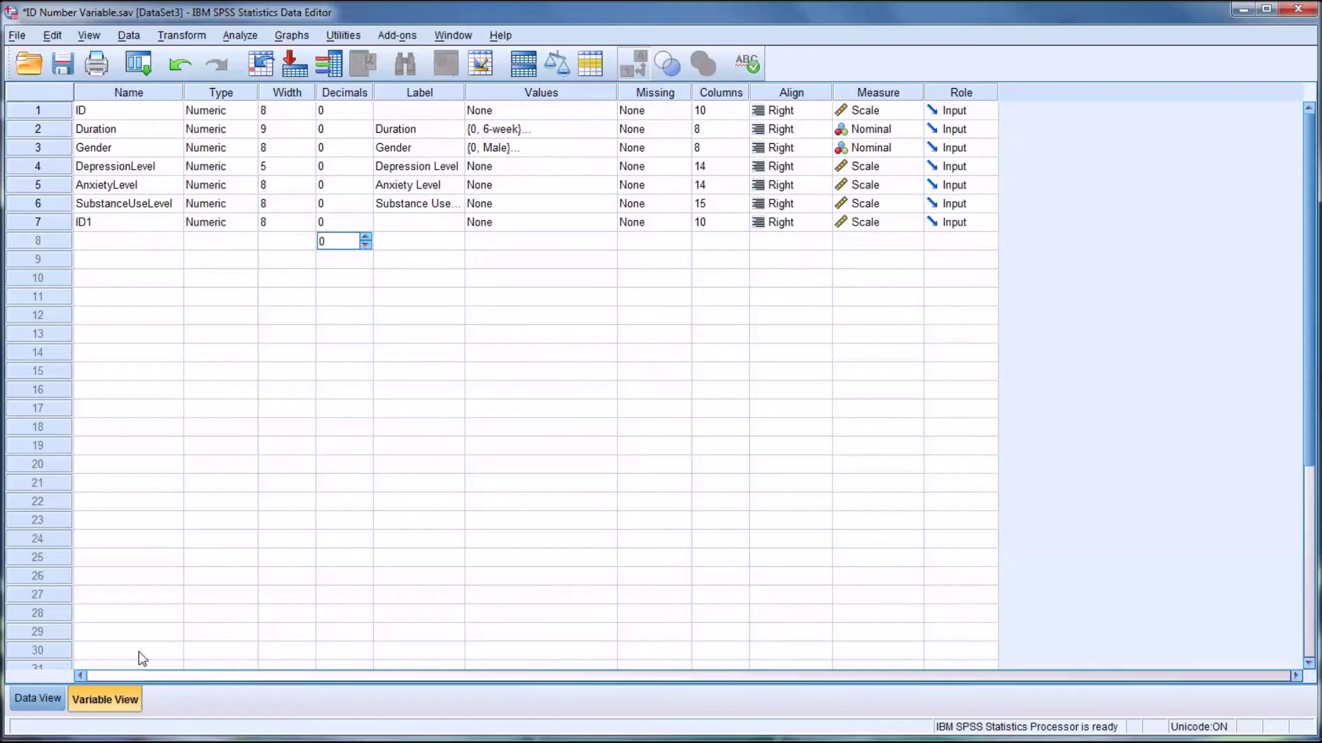
left_click(39, 700)
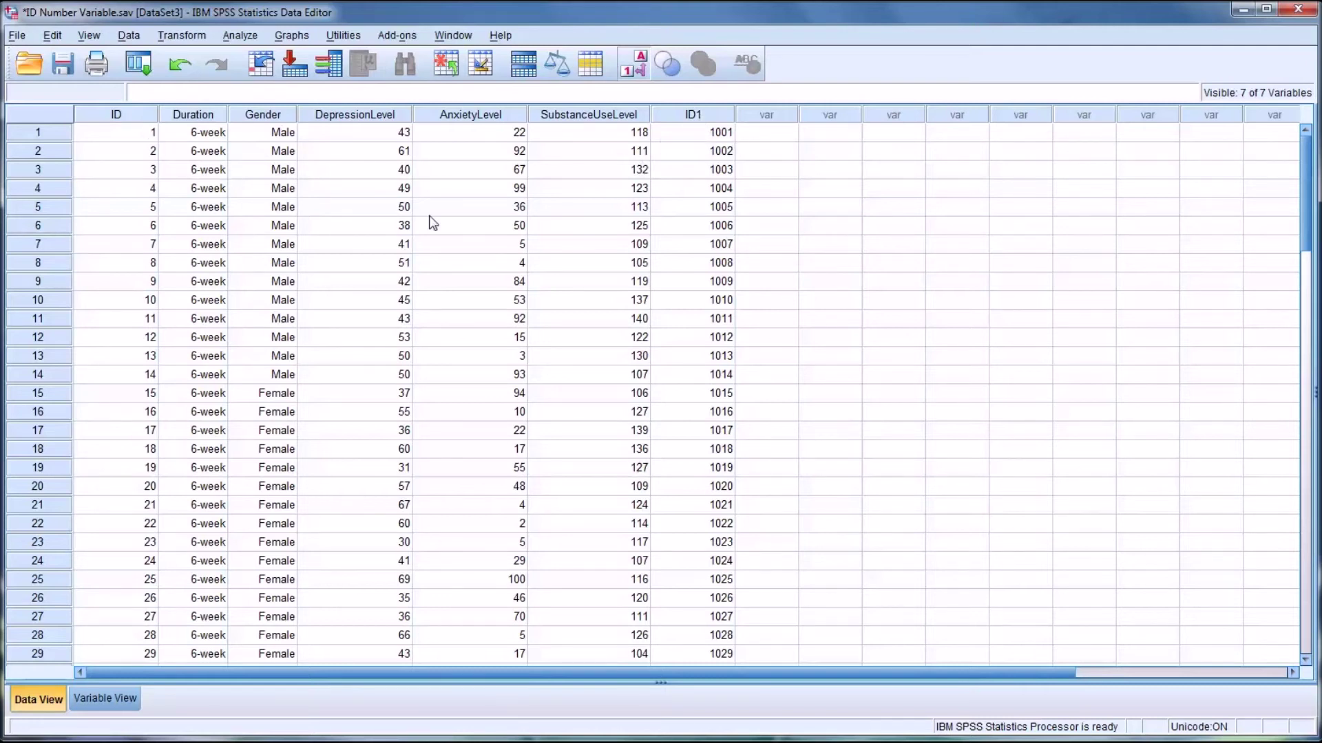
- Clear the ID1 variable, then select all columns from ID to SubstanceUseLevel
right_click(697, 119)
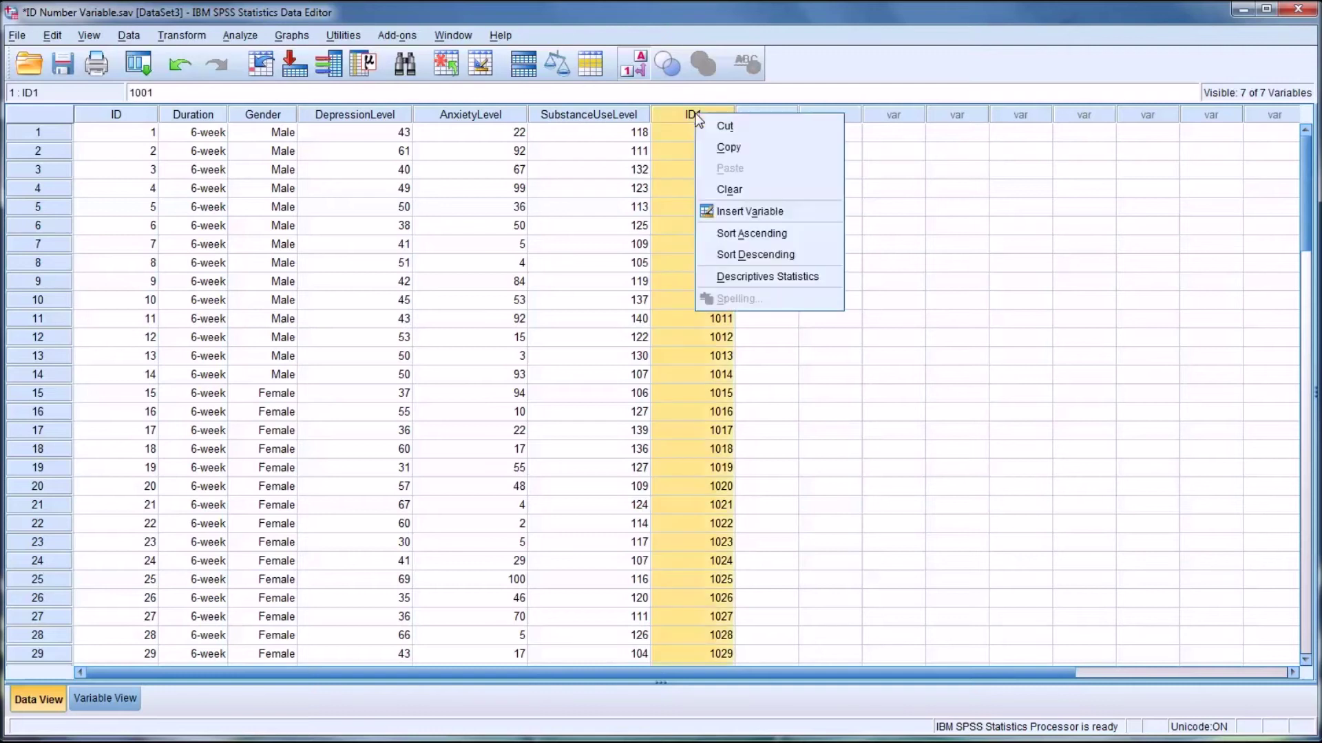
left_click(727, 192)
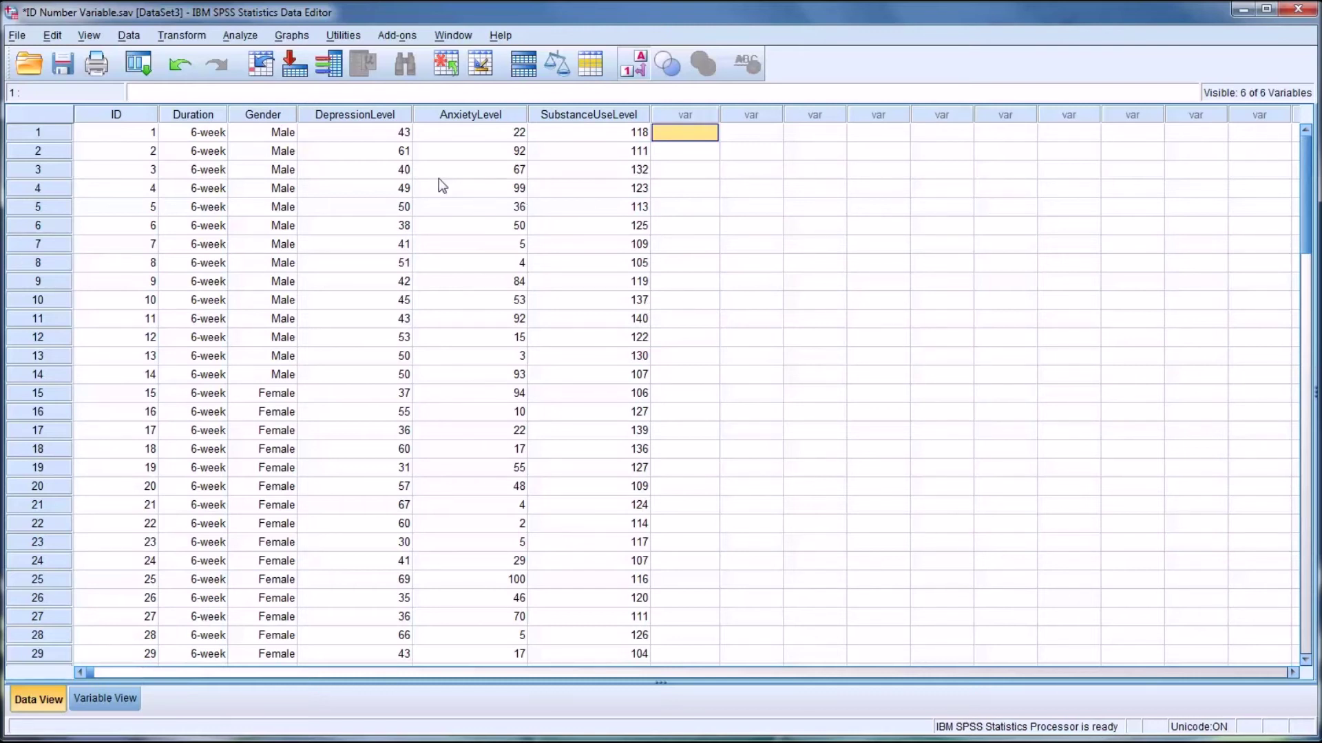
left_click_drag(123, 114, 572, 134)
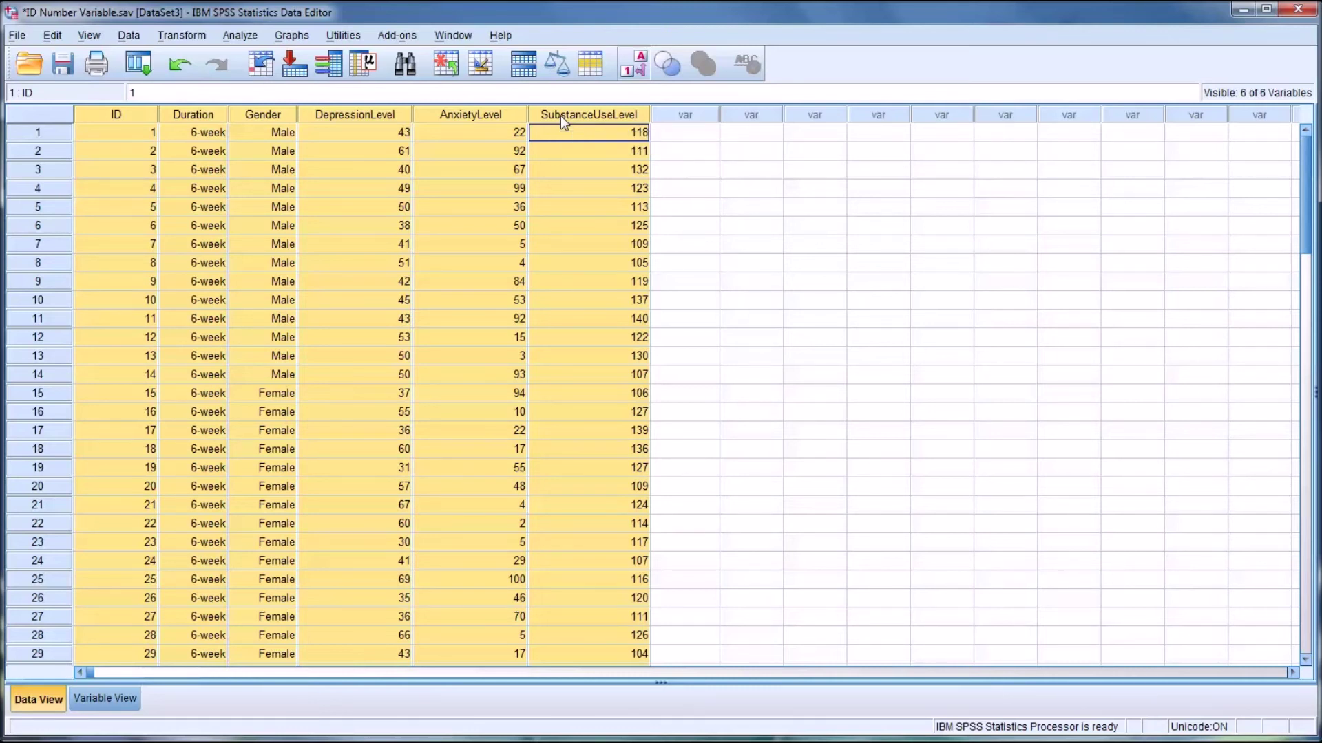
- Clear all six selected variables, leaving a dataset with 0 variables
right_click(560, 115)
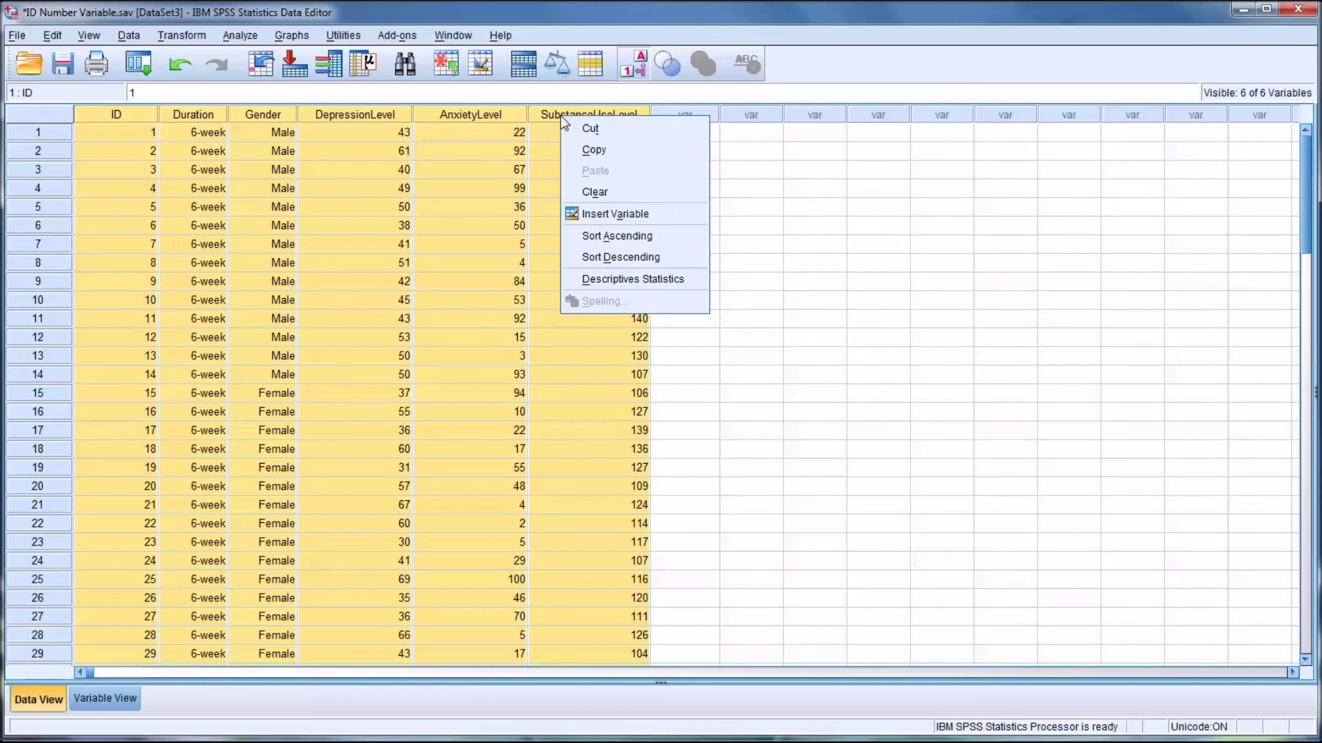
left_click(587, 191)
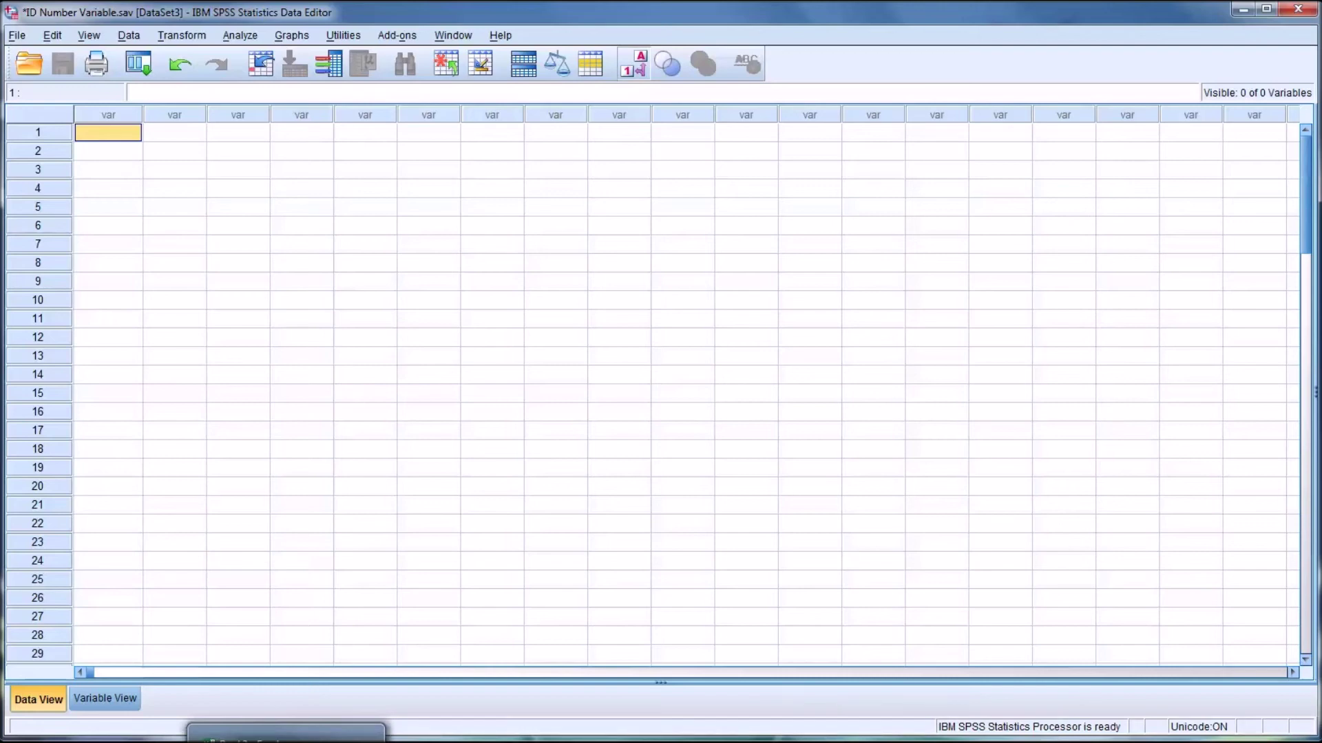
- Copy the Excel IDs 1001–1090 from A1:A90 into the first column of the empty SPSS dataset
left_click(286, 731)
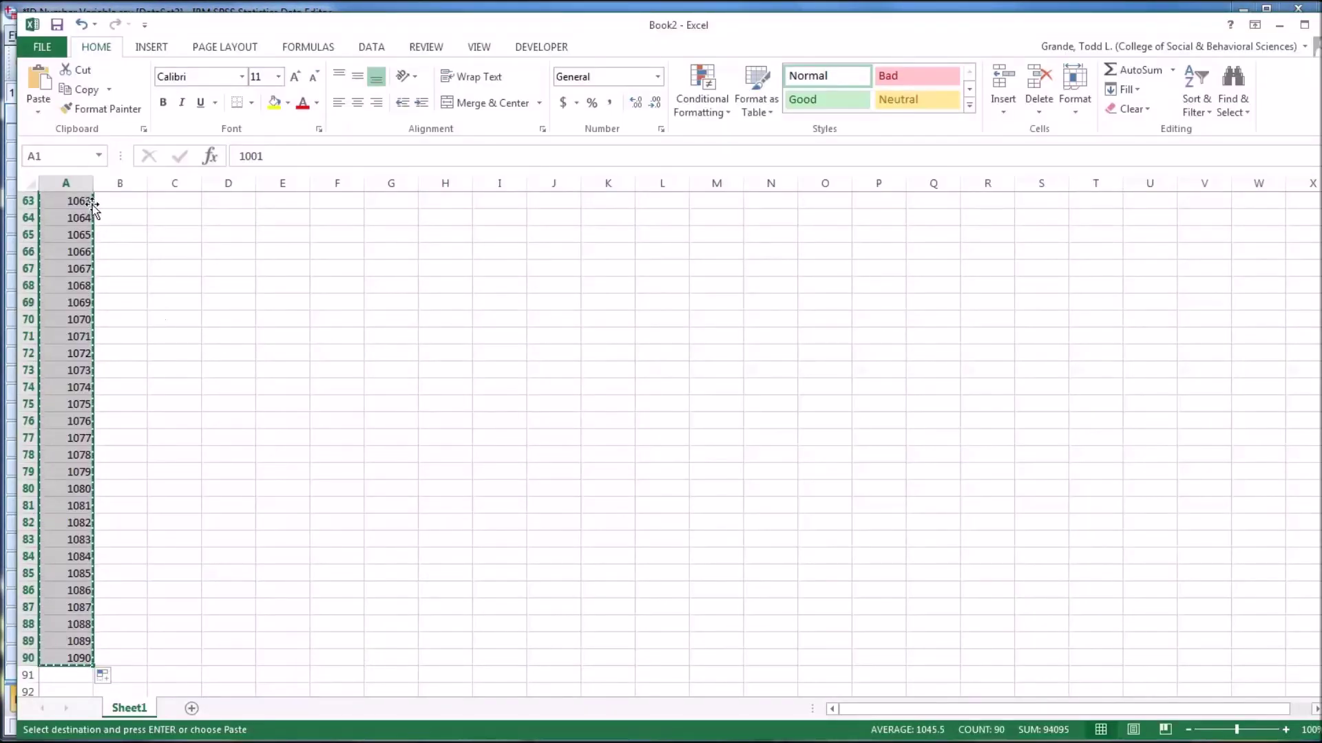
left_click_drag(68, 660, 69, 198)
key("ctrl+v")
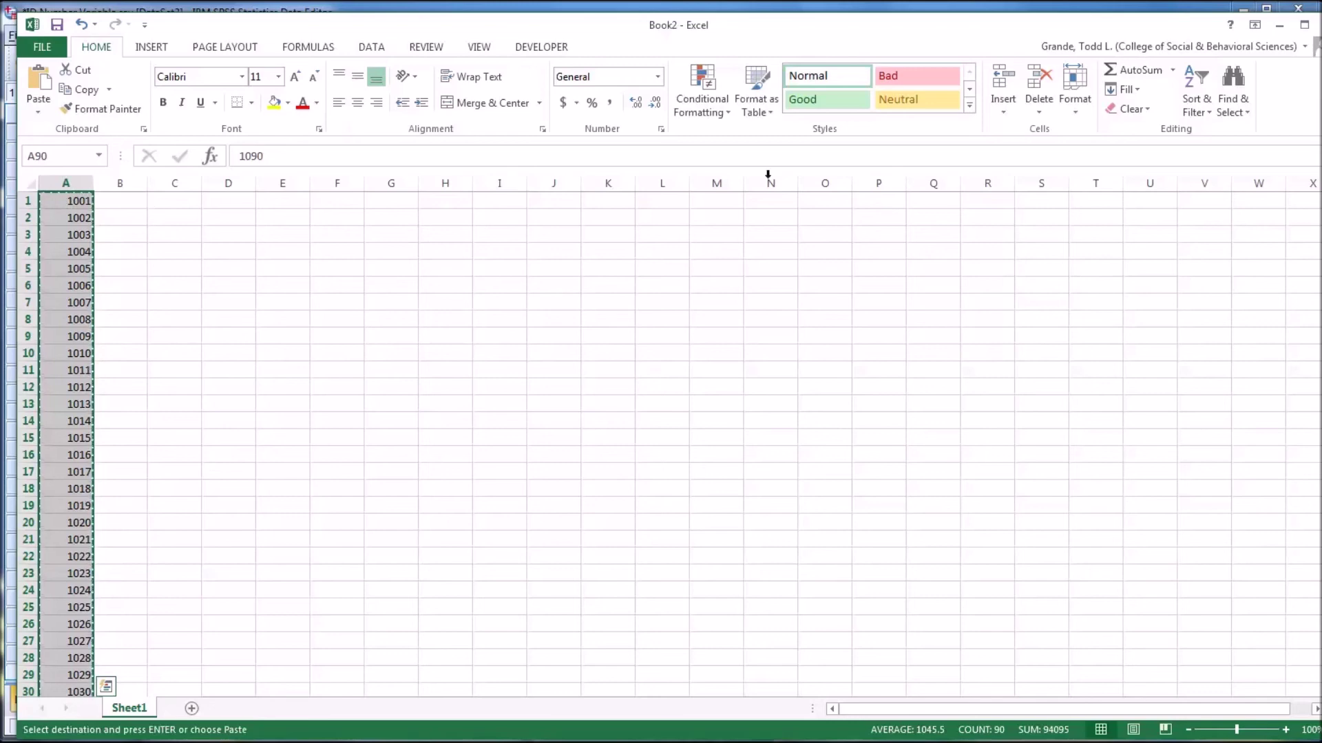
left_click(1279, 25)
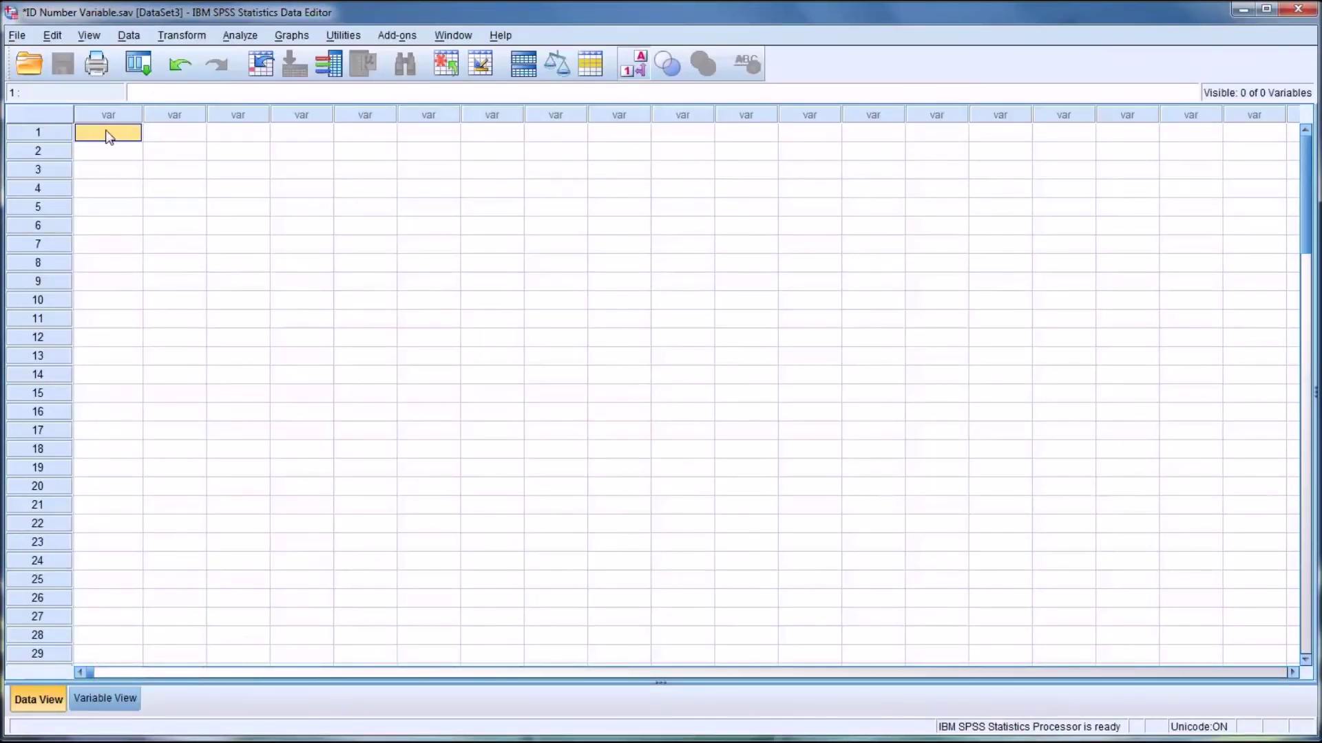
key("ctrl+v")
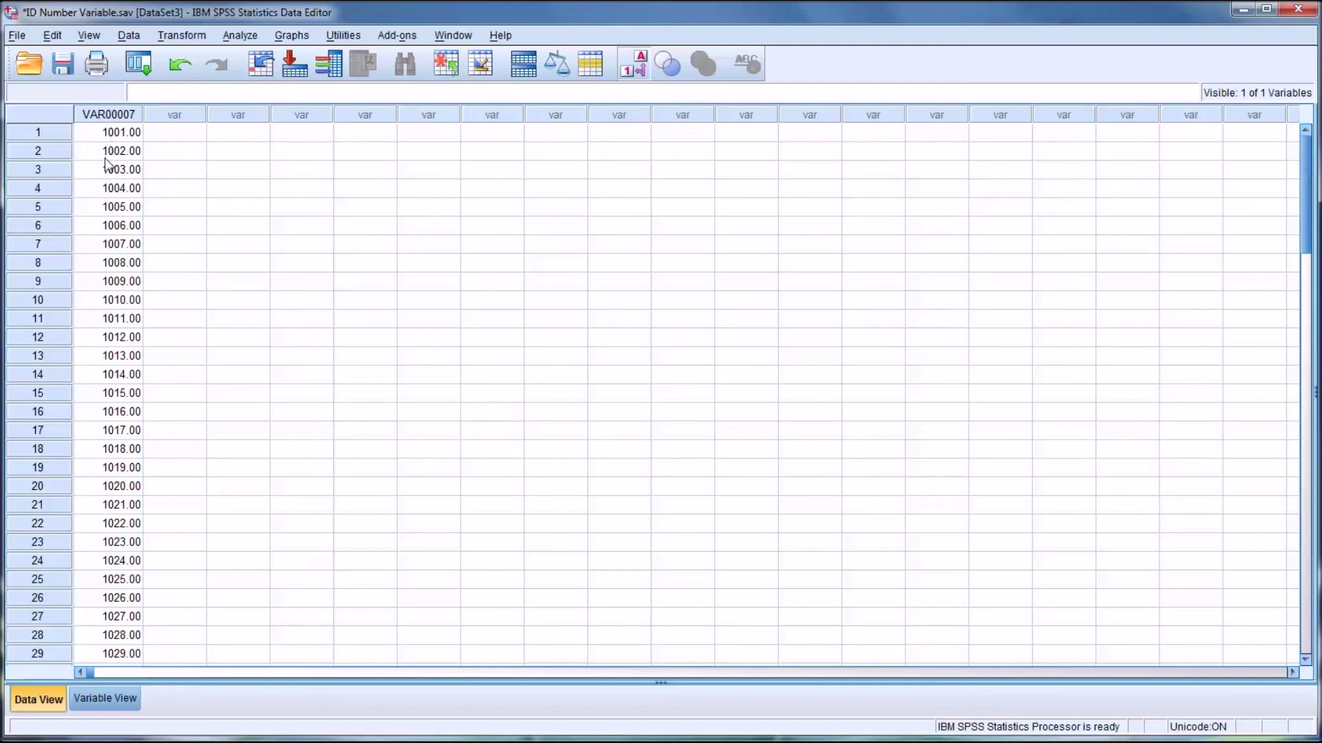
- Set VAR00007 to 0 decimals and rename it ParticipantID, then view the whole-number IDs
left_click(105, 699)
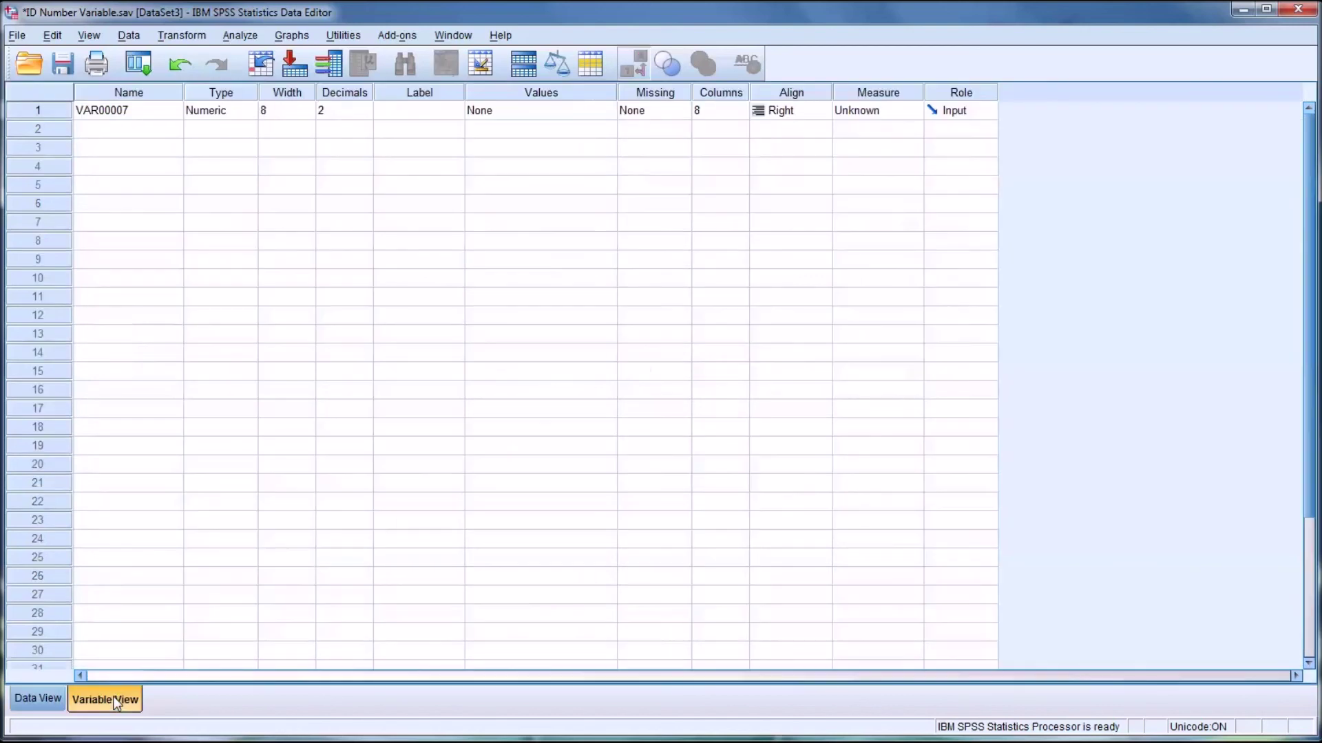
left_click(340, 113)
left_click(365, 114)
left_click(366, 115)
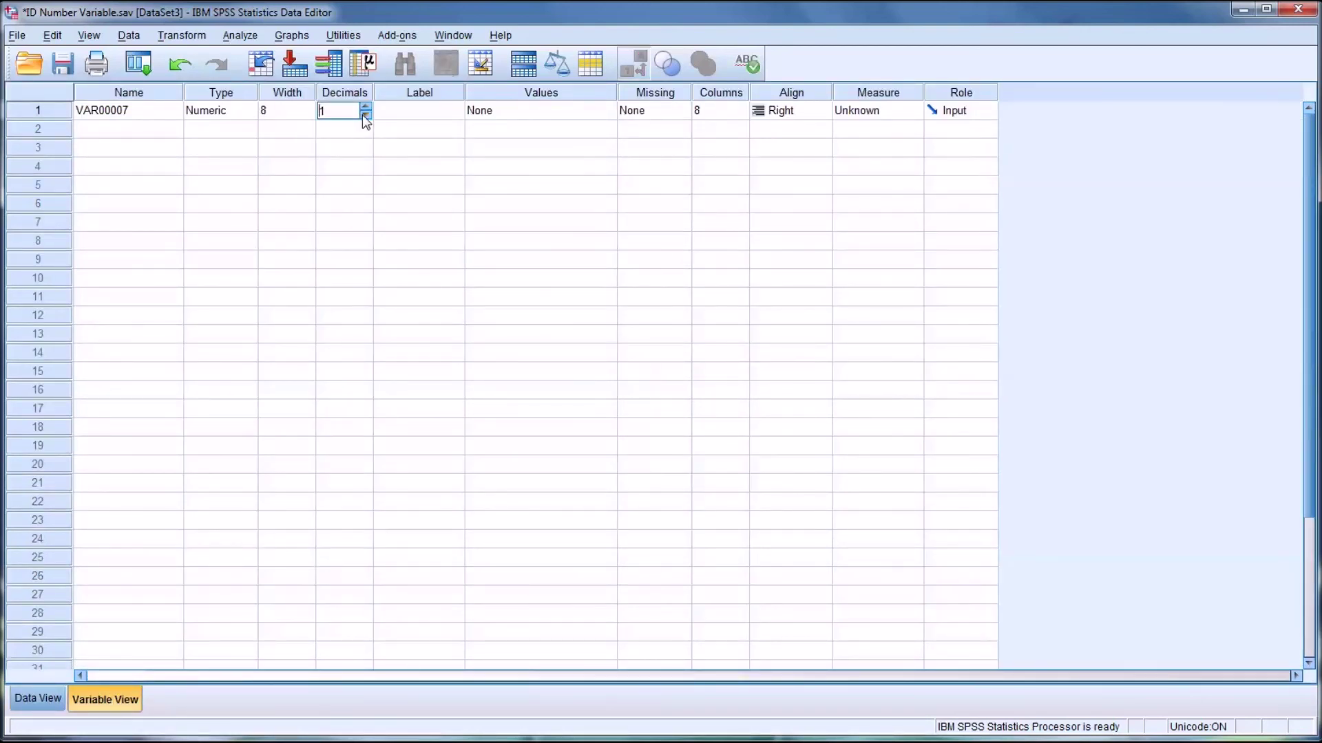
left_click(157, 117)
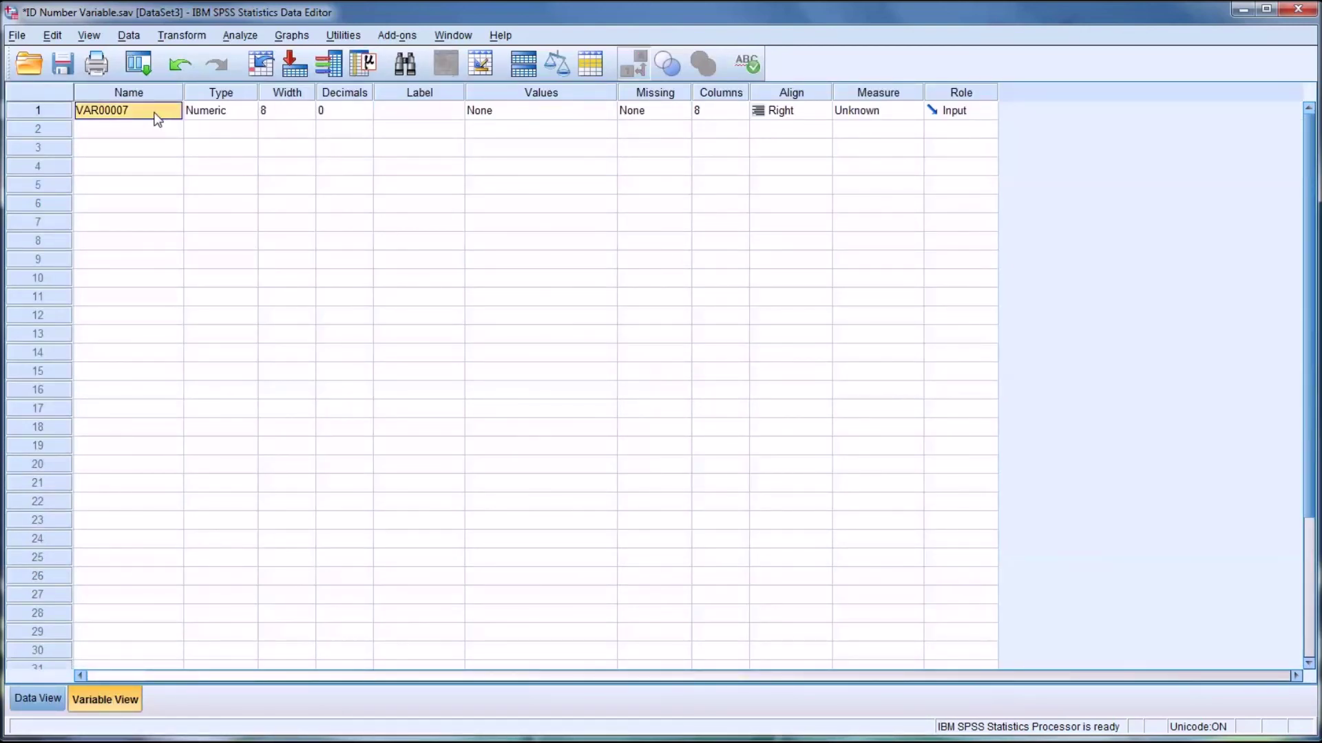
type("Part")
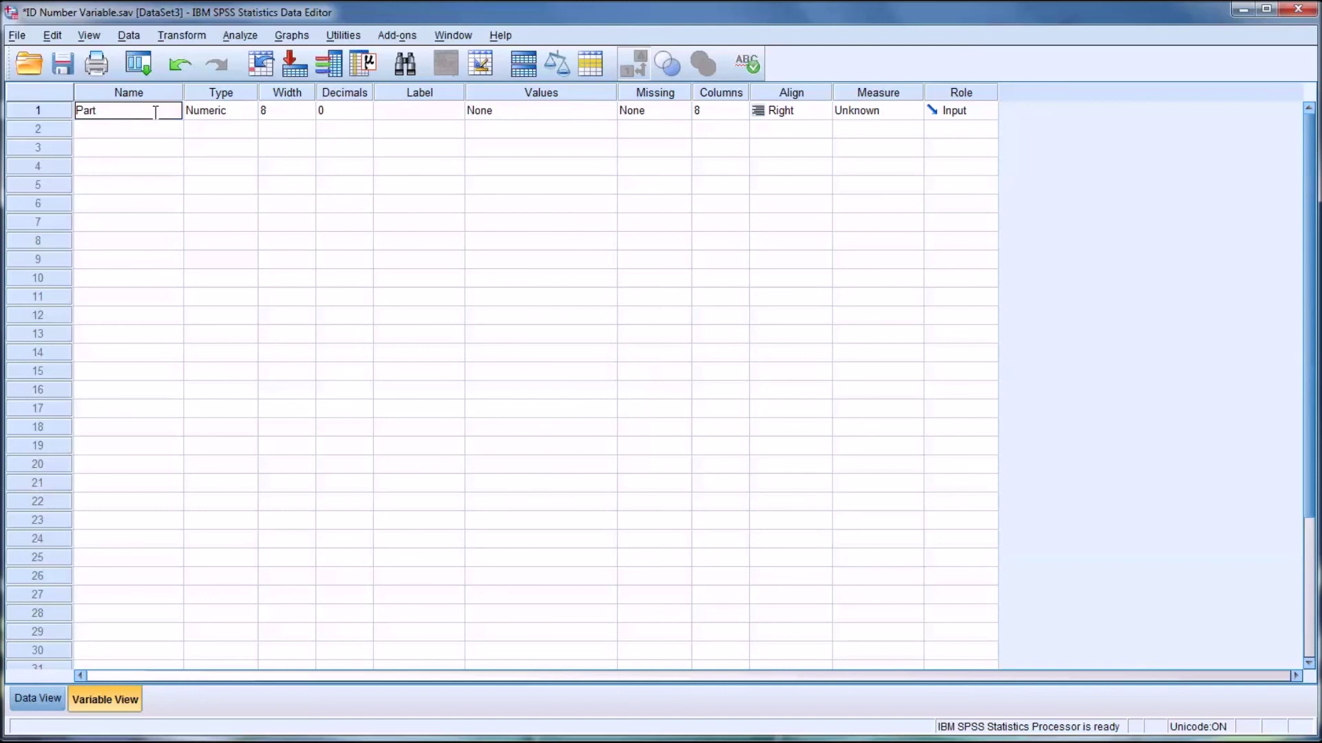
type("icipantID")
left_click(39, 699)
left_click(157, 523)
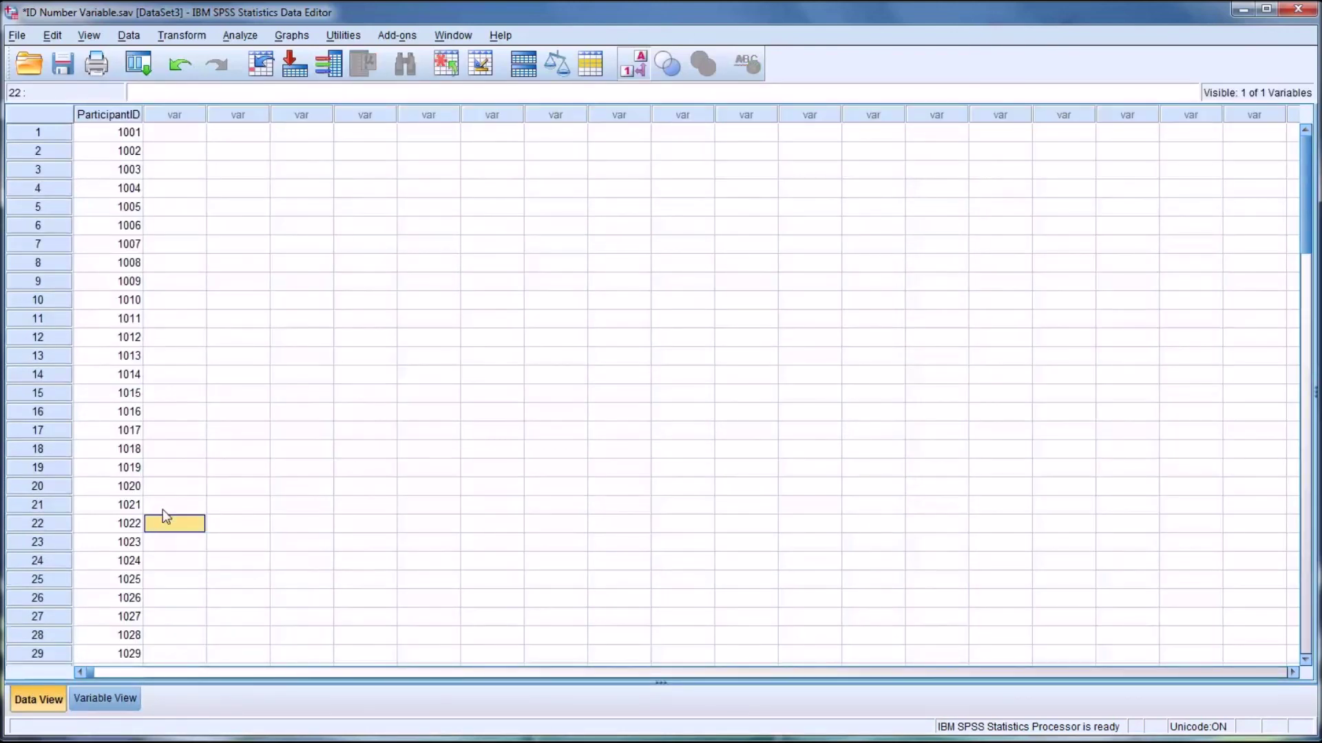
scroll(175, 474, "down", 11)
scroll(175, 474, "down", 9)
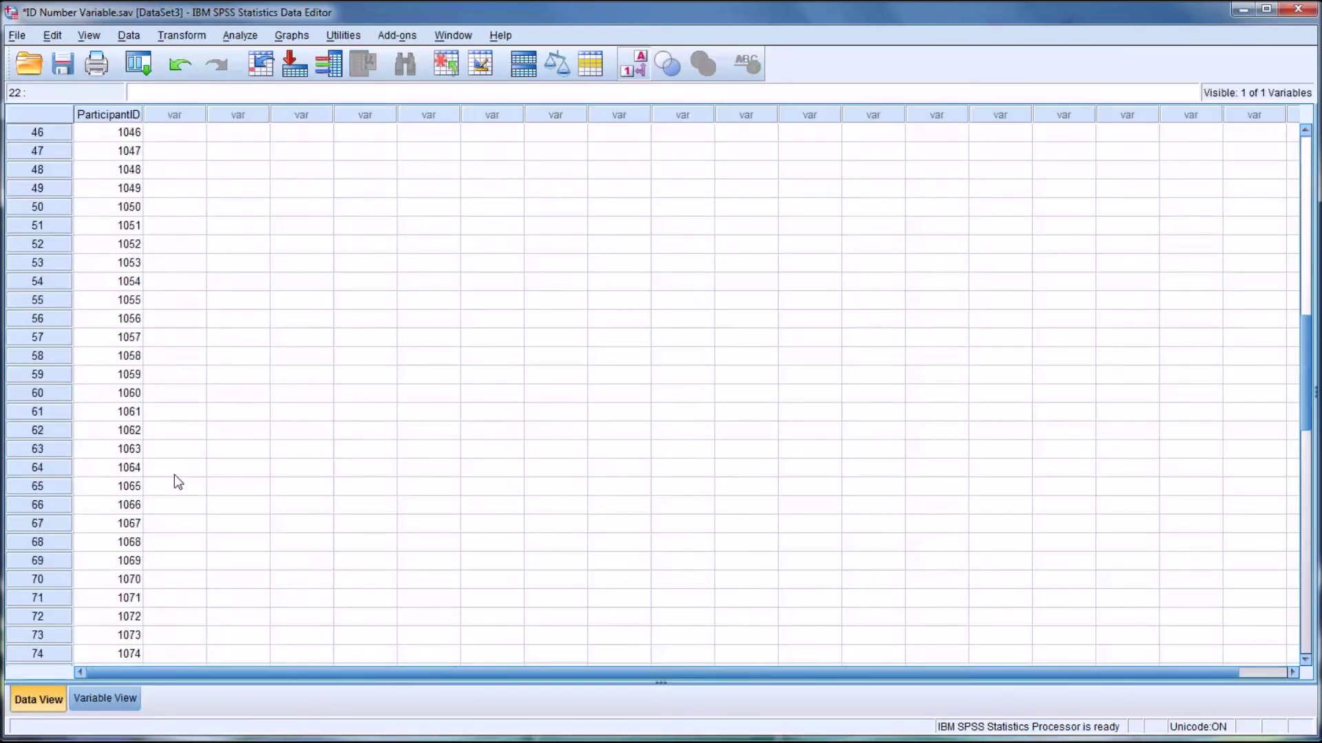
scroll(177, 482, "down", 2)
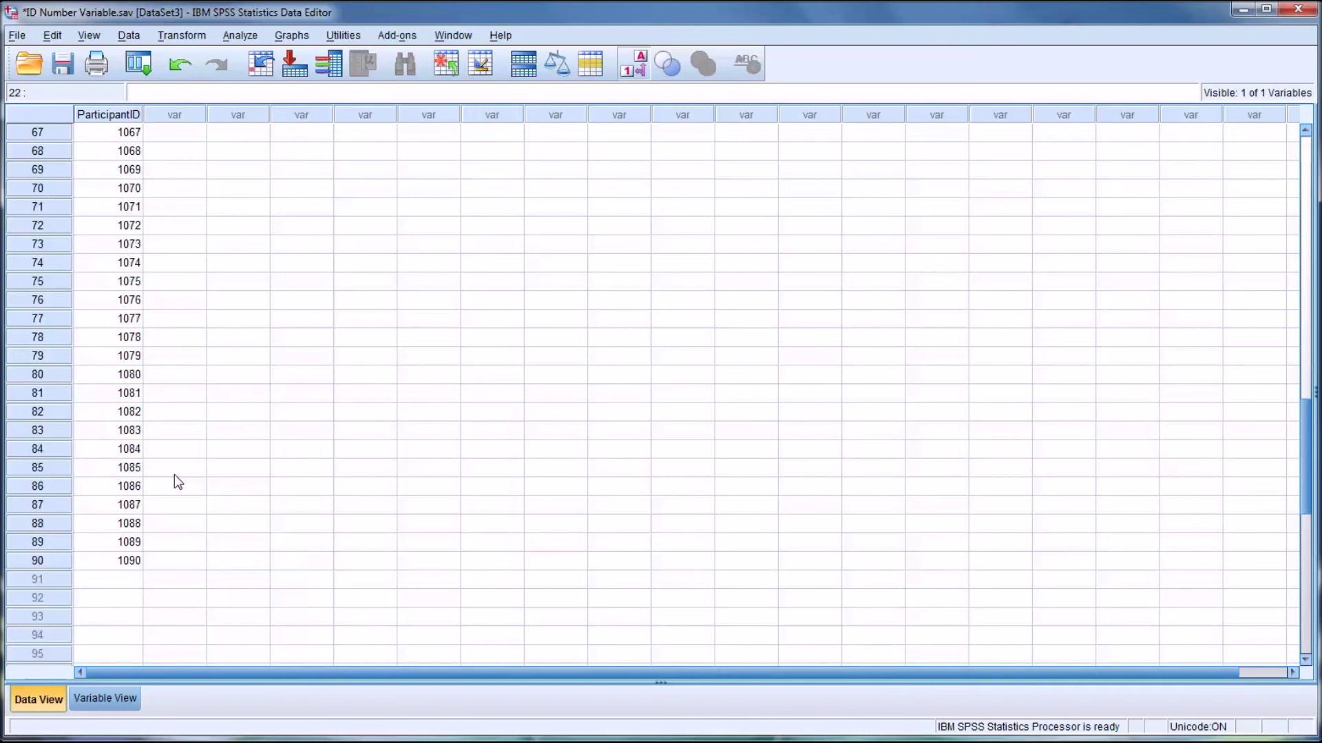
scroll(175, 475, "up", 20)
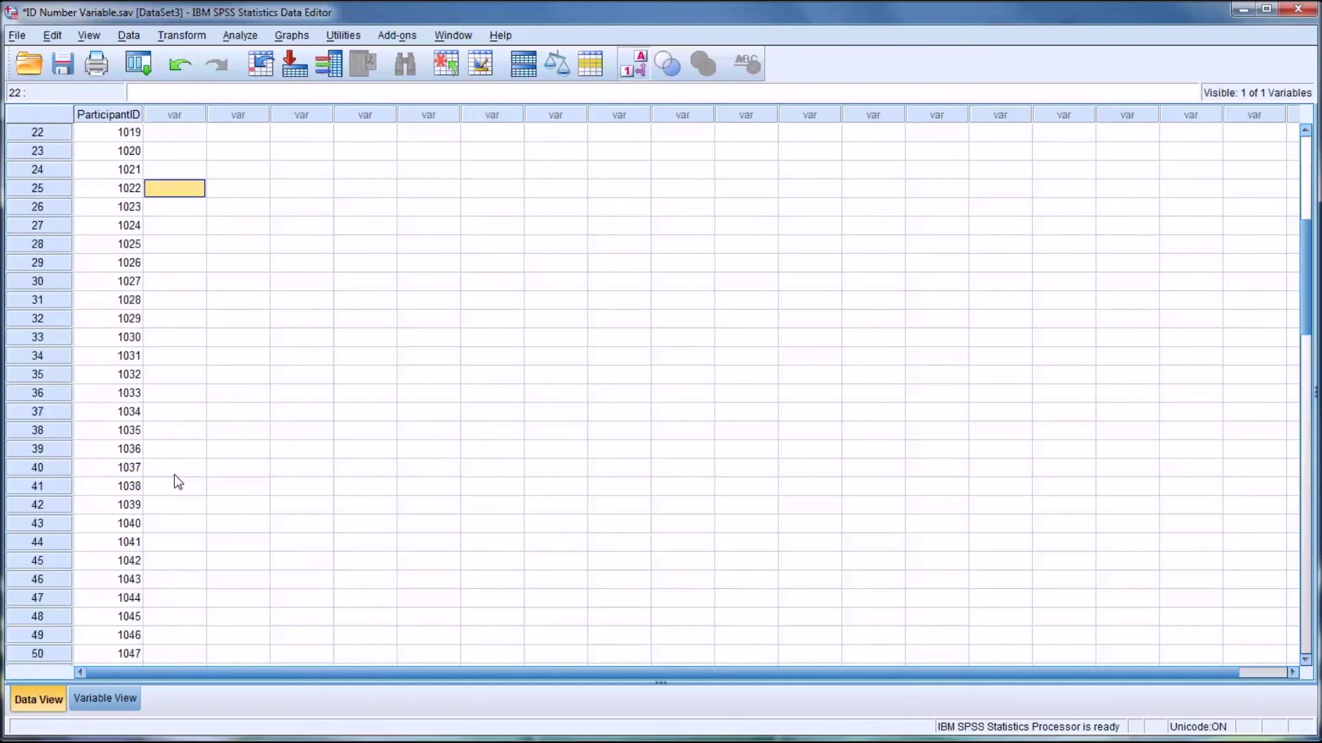
scroll(177, 481, "up", 2)
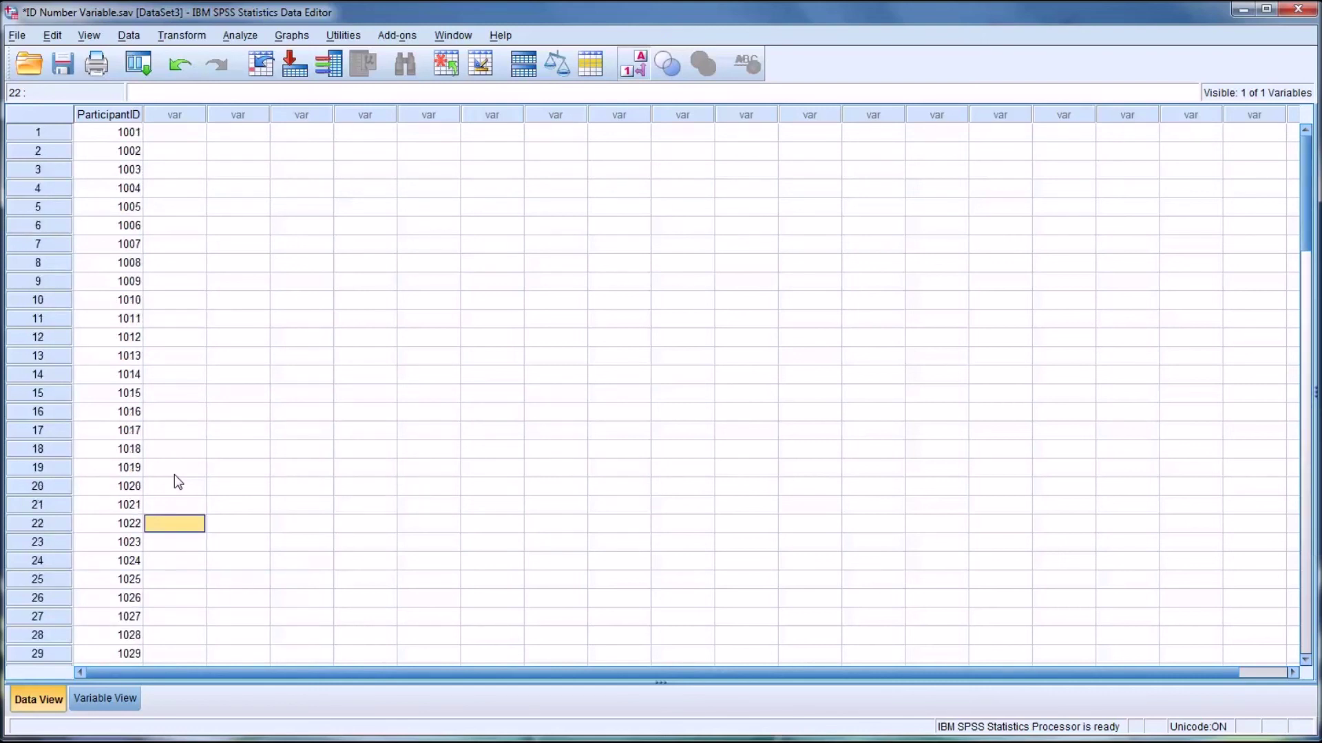
left_click(172, 134)
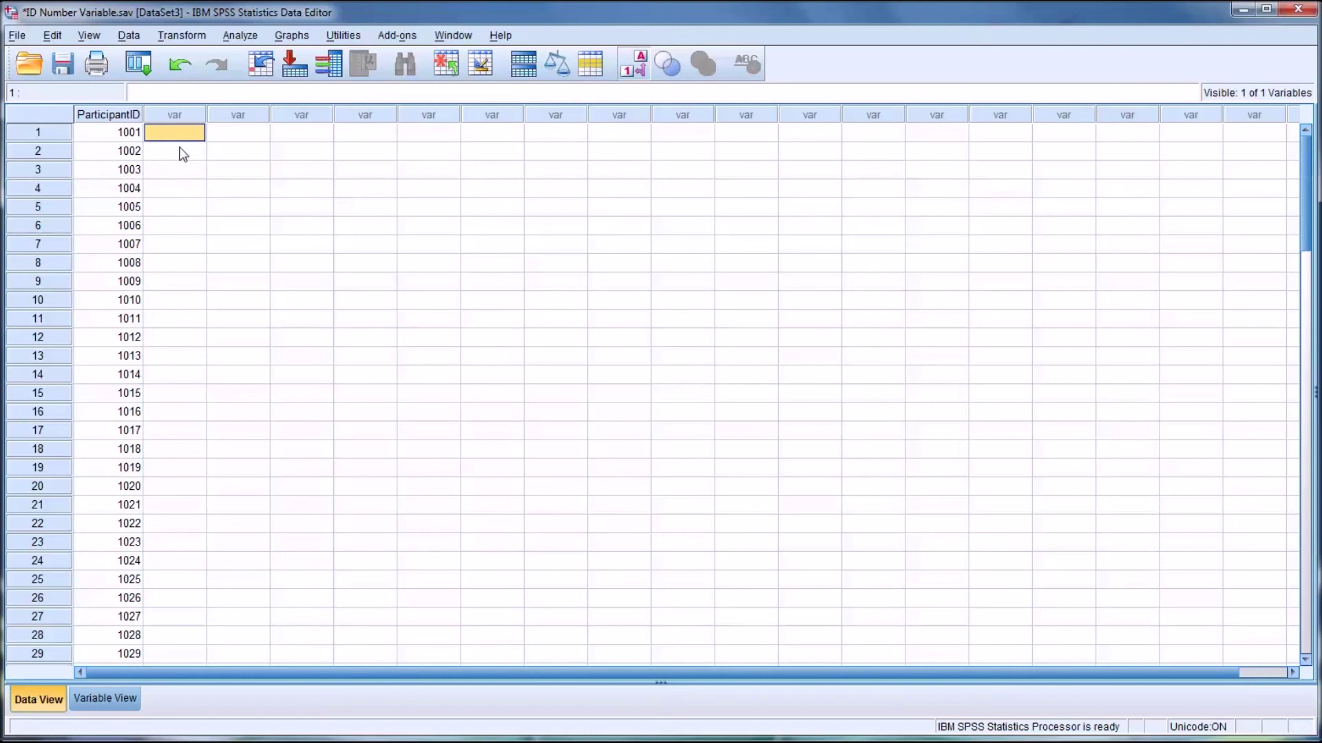